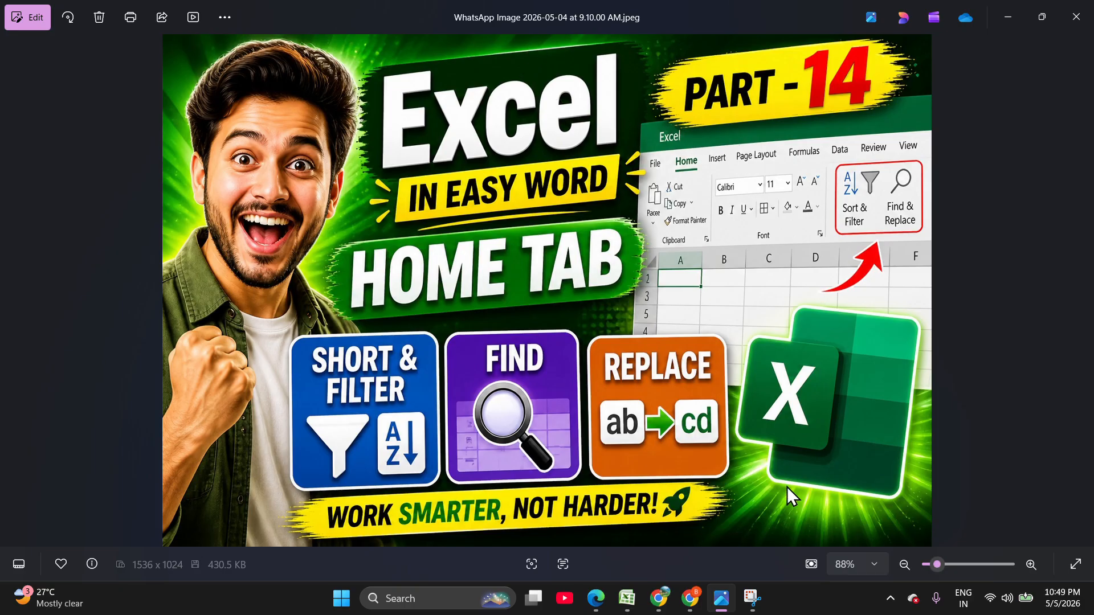
- Switch to the Excel Class workbook in Excel and sort the marks table A1:I7 by name from A to Z
left_click(626, 599)
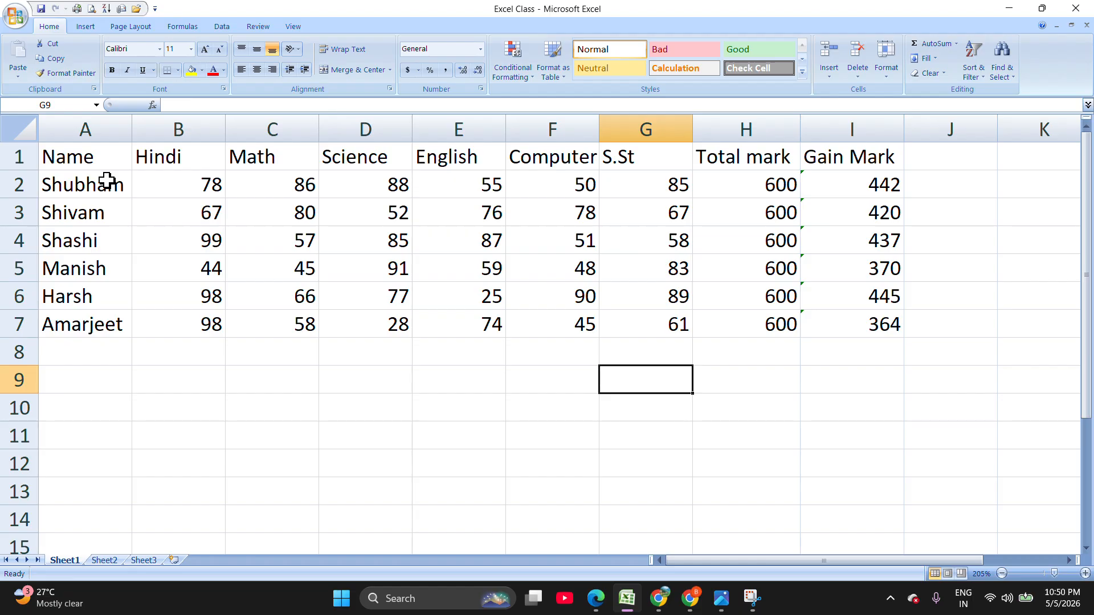
left_click_drag(74, 161, 880, 322)
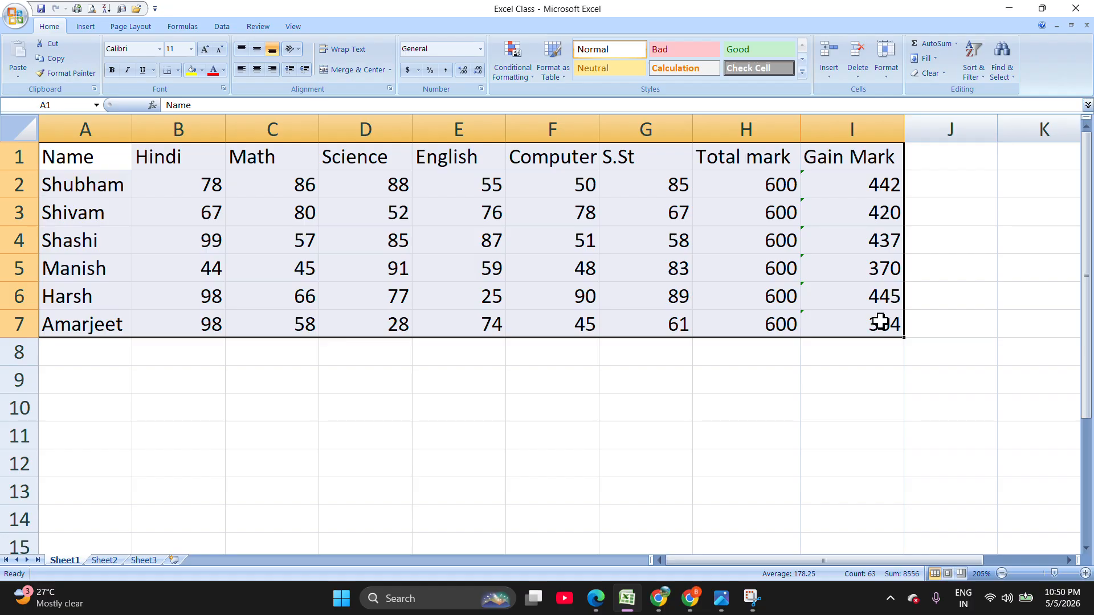
left_click(972, 74)
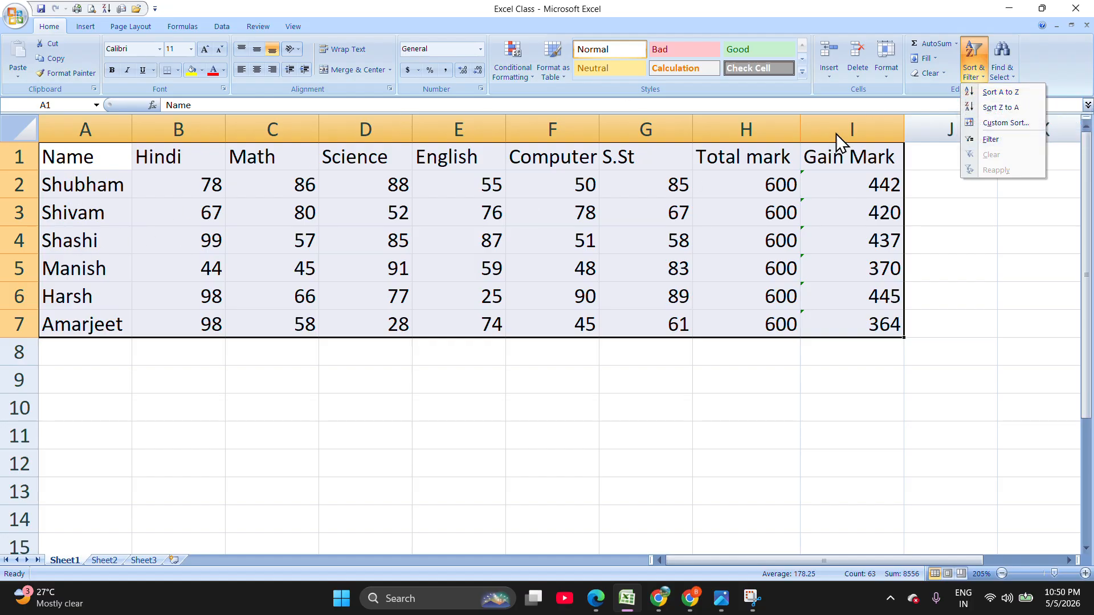
left_click(1004, 91)
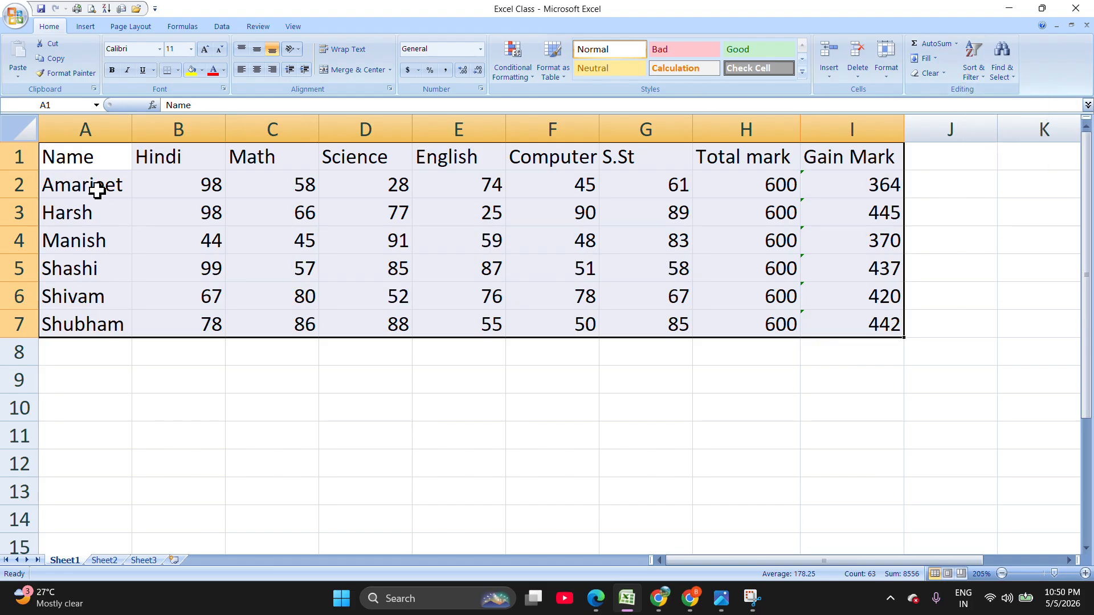
left_click(74, 187)
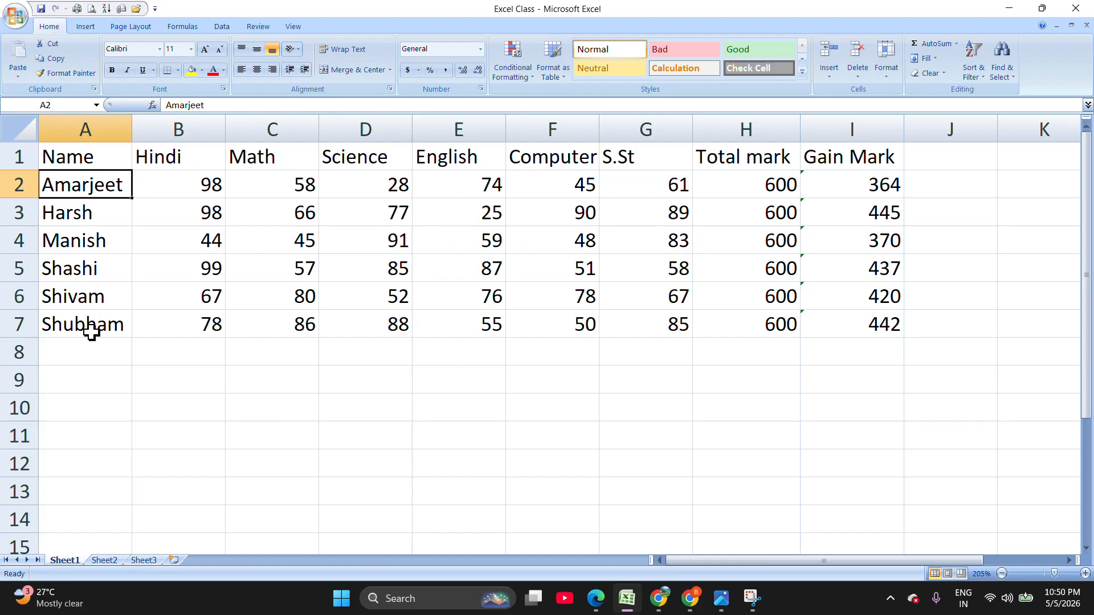
left_click_drag(77, 193, 90, 315)
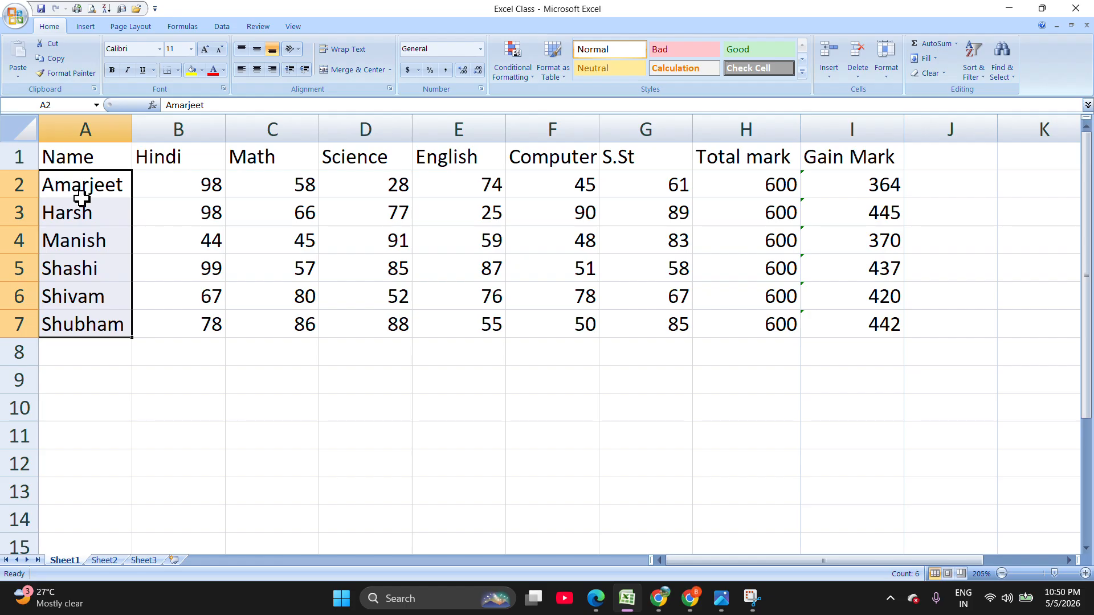
left_click(439, 460)
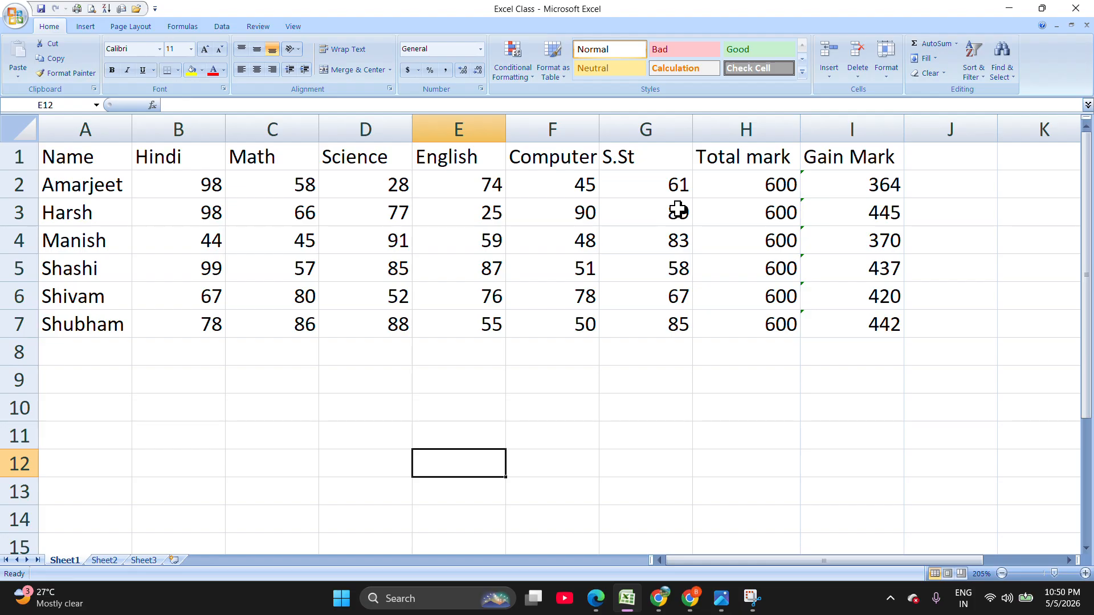
- Sort only the S.St marks in G2:G7 from largest to smallest, continuing with the current selection
left_click(667, 182)
left_click_drag(666, 182, 689, 321)
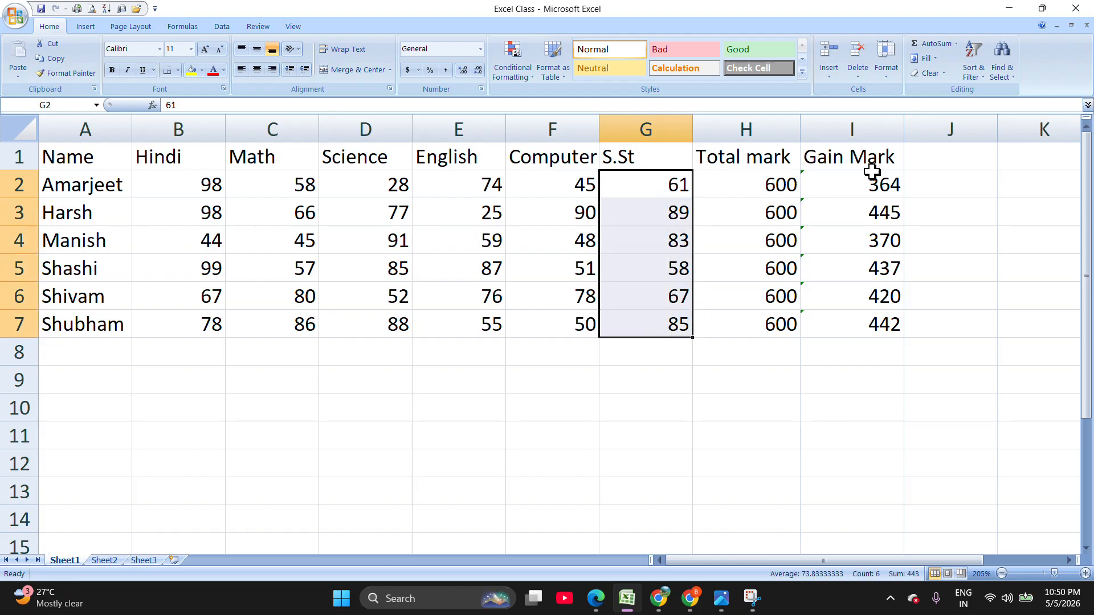
left_click(980, 79)
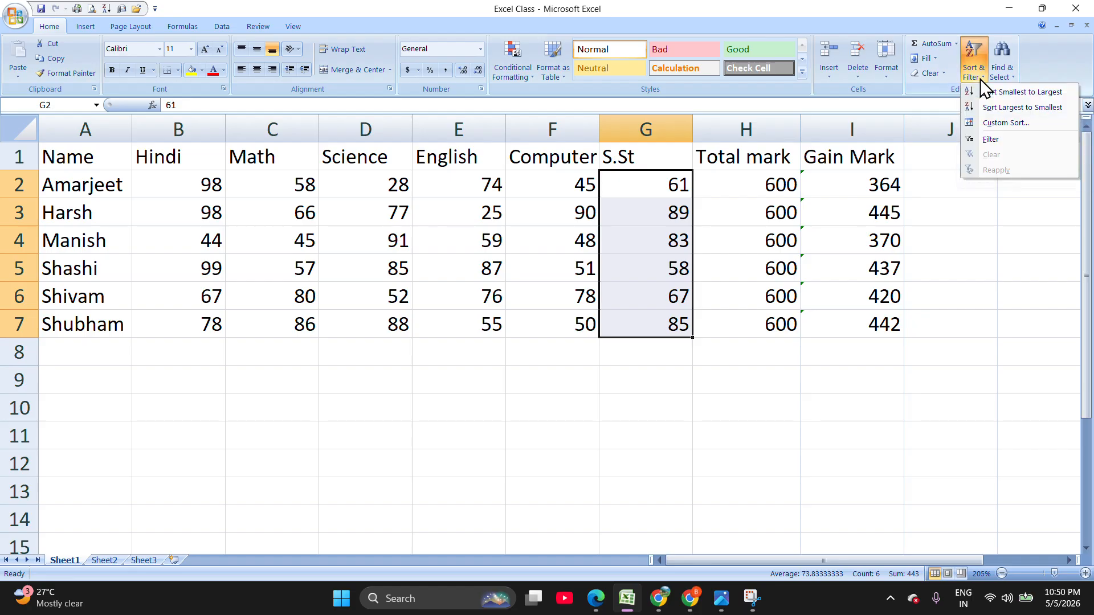
left_click(1005, 107)
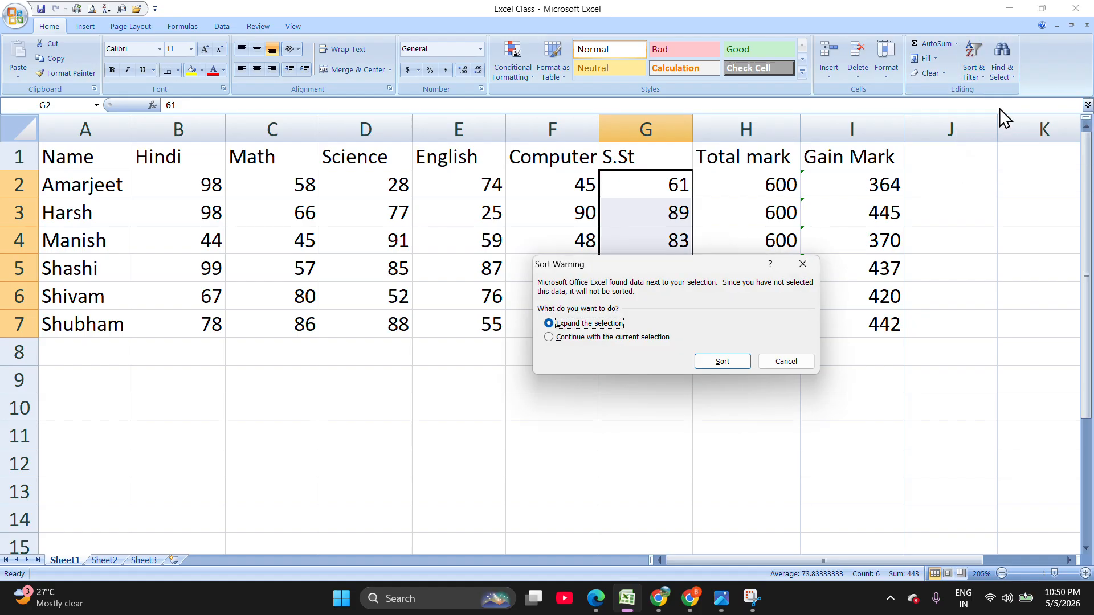
left_click(555, 339)
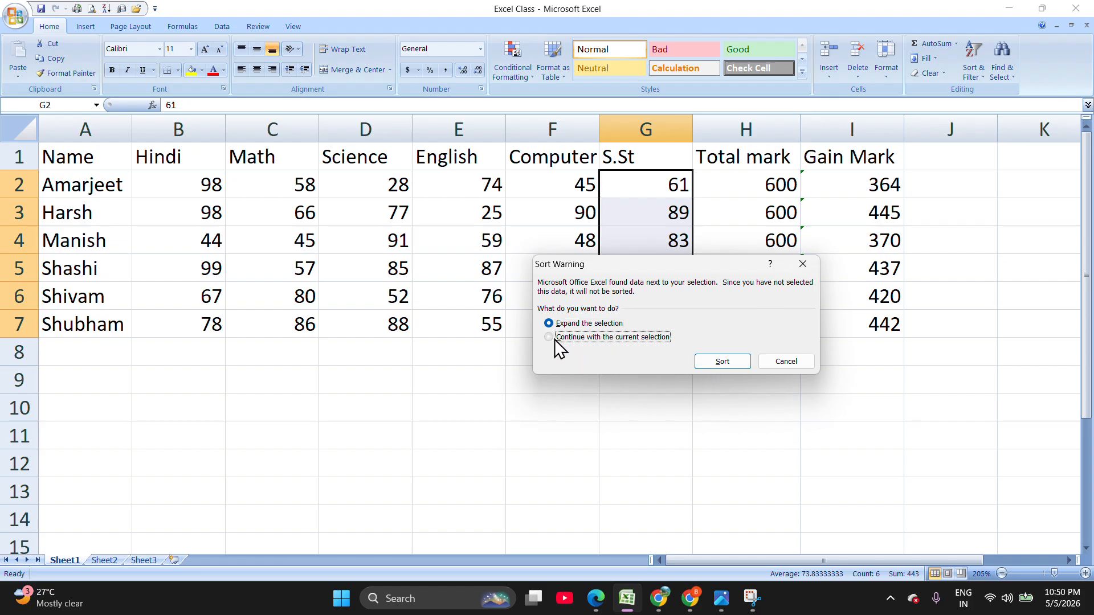
left_click(722, 361)
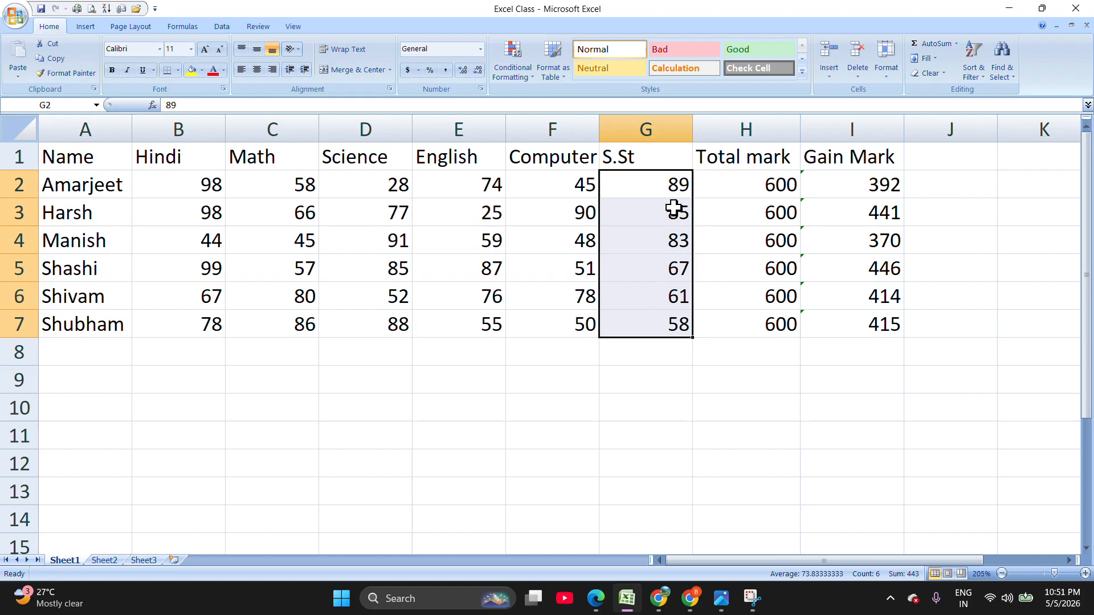
left_click(730, 469)
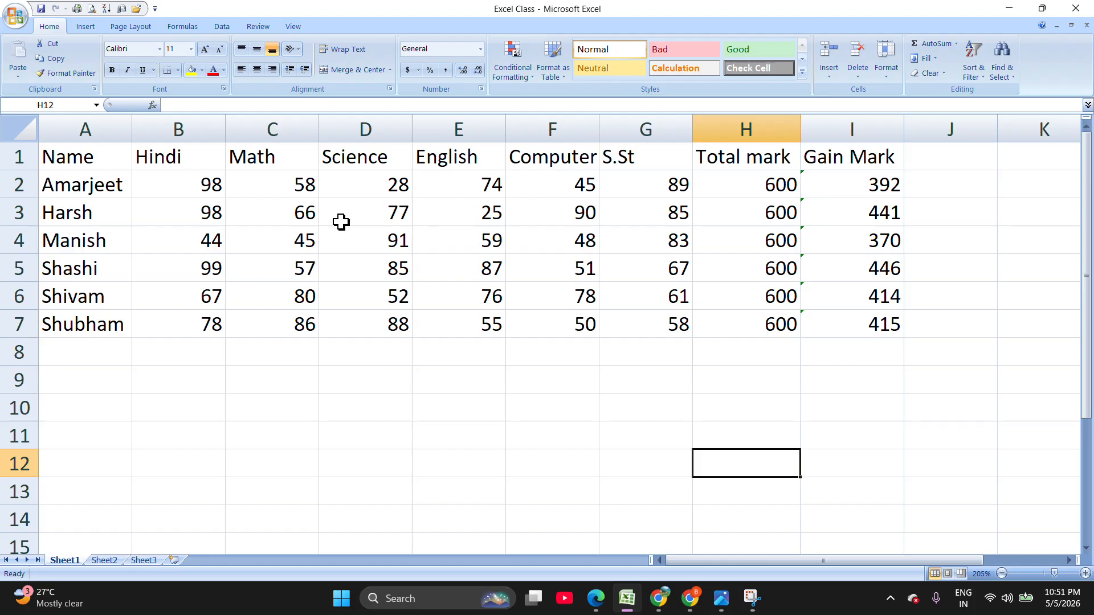
- Sort the student rows A2:I7 by name from Z to A
left_click(988, 79)
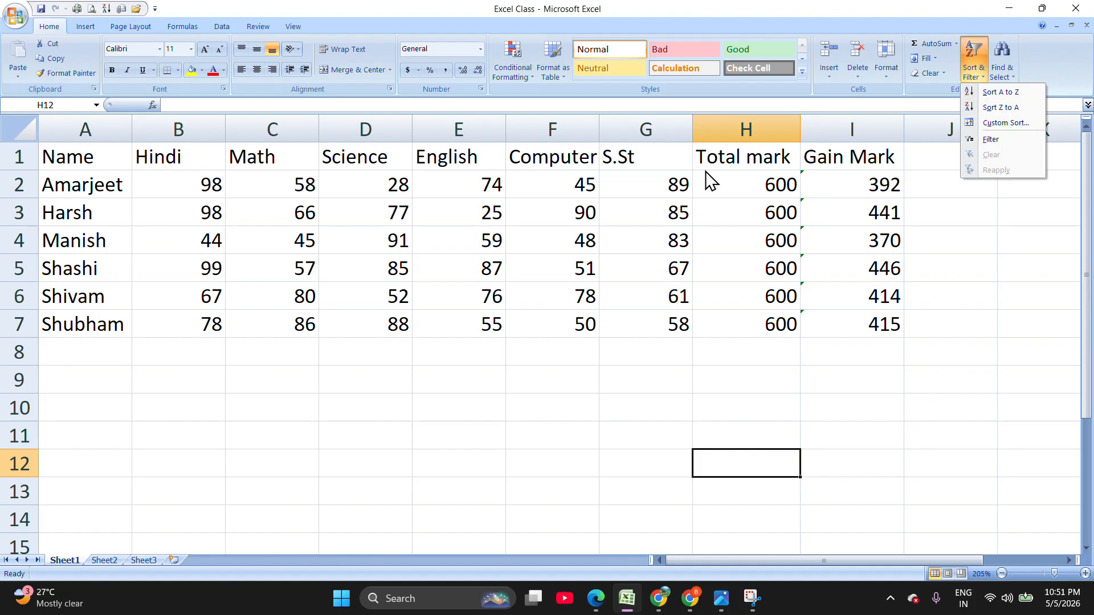
left_click(194, 257)
left_click_drag(69, 182, 860, 319)
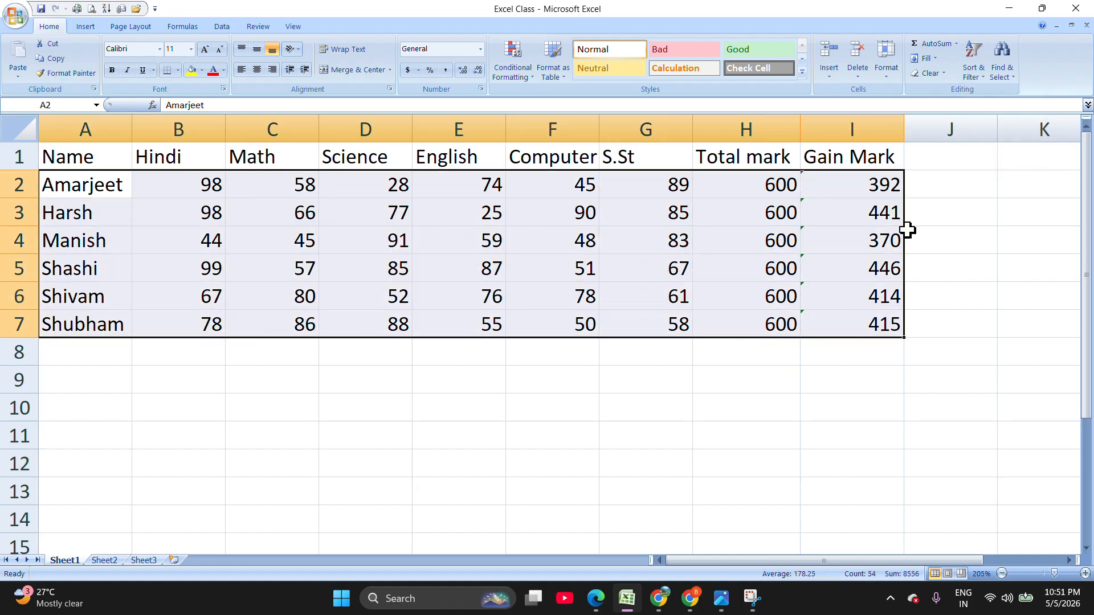
left_click(973, 77)
left_click(1011, 109)
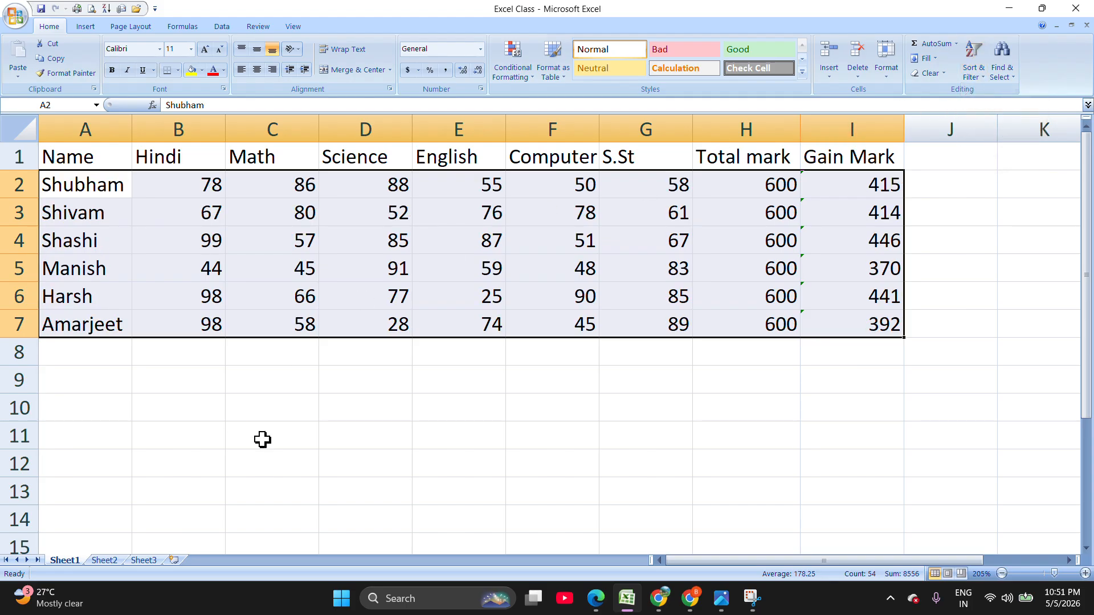
left_click(313, 419)
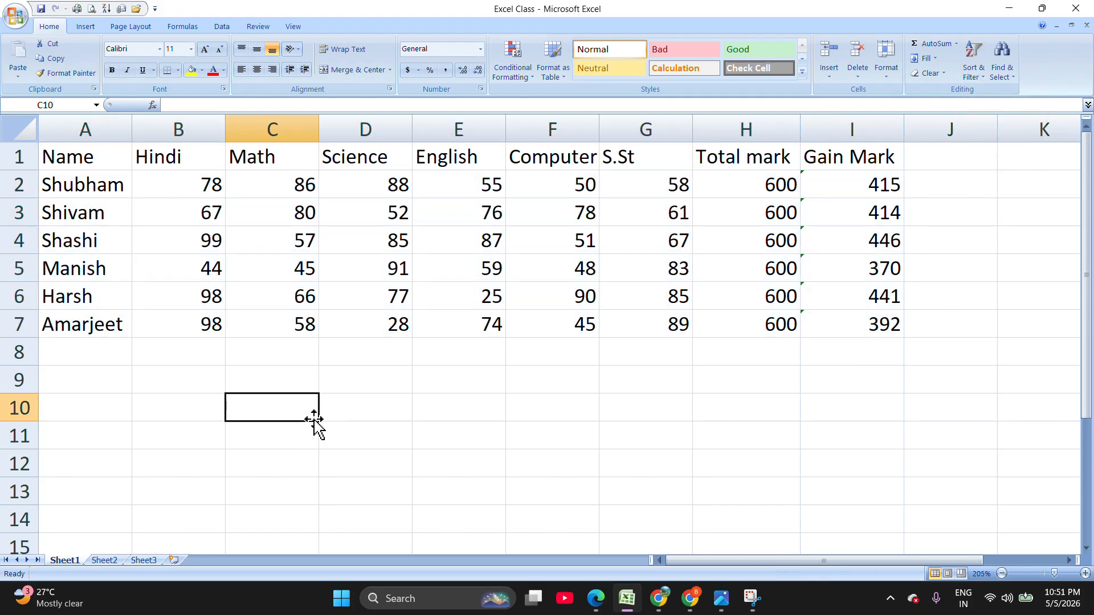
- Apply a custom sort to the marks table A1:I7 by the Computer column's values, ordered Smallest to Largest
left_click_drag(53, 157, 833, 328)
left_click(976, 77)
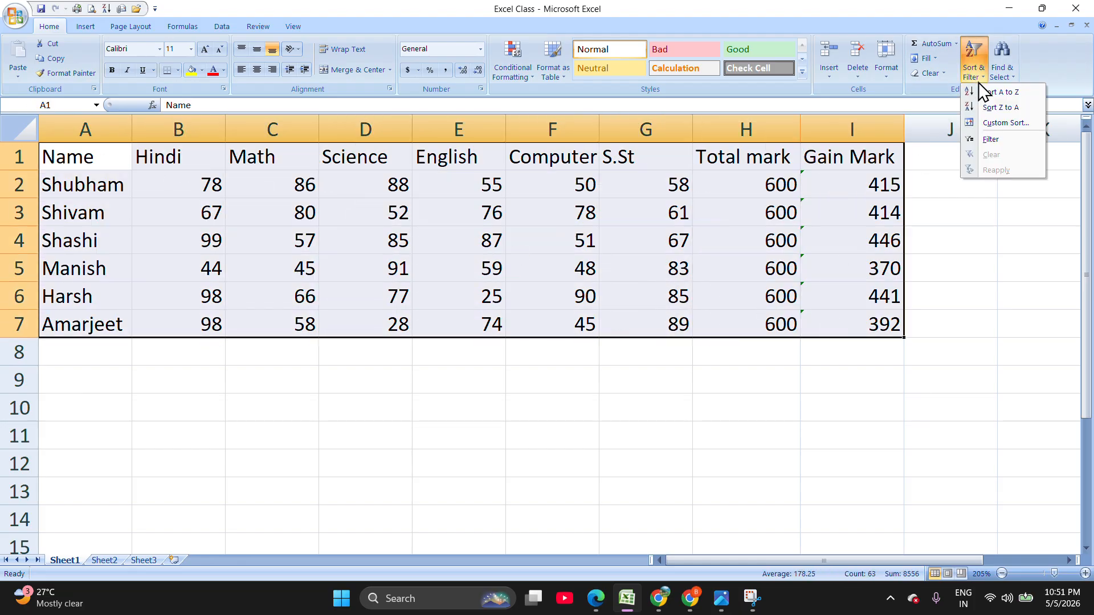
left_click(1003, 122)
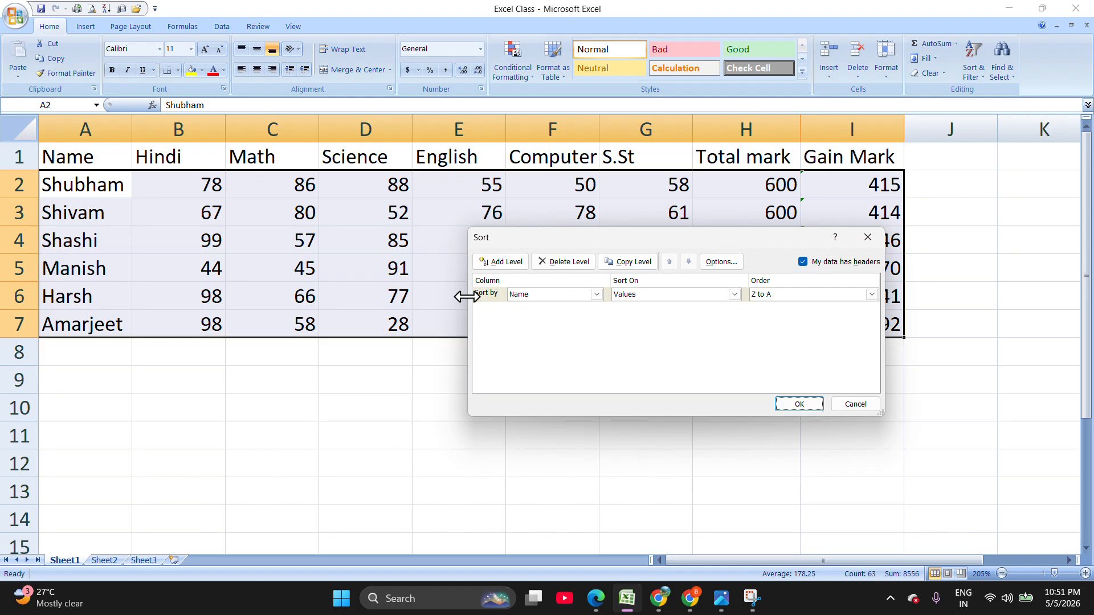
left_click(596, 294)
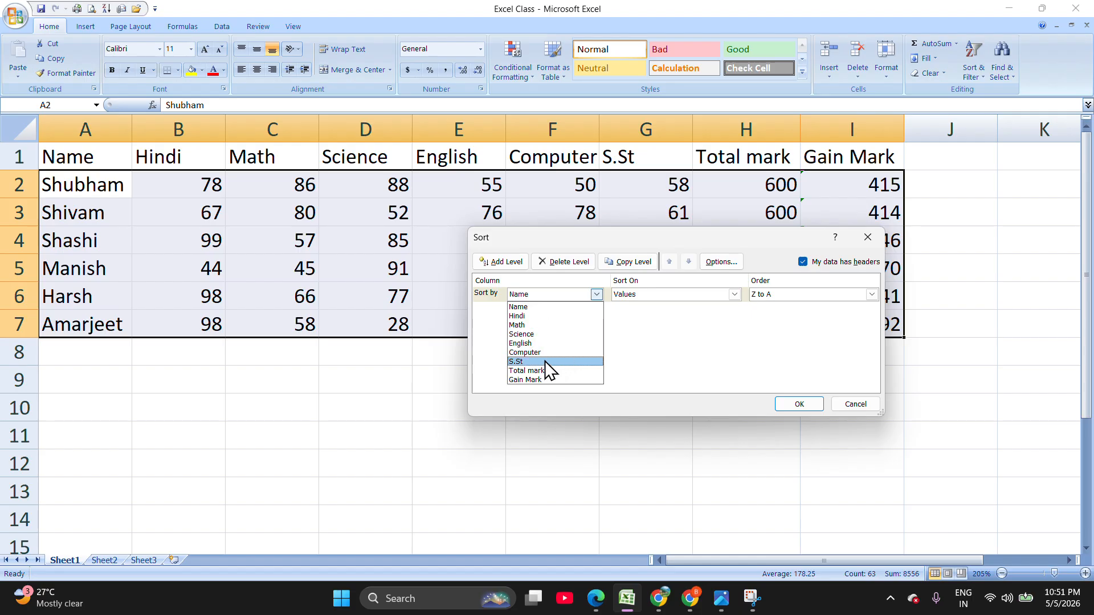
key("Up")
key("Return")
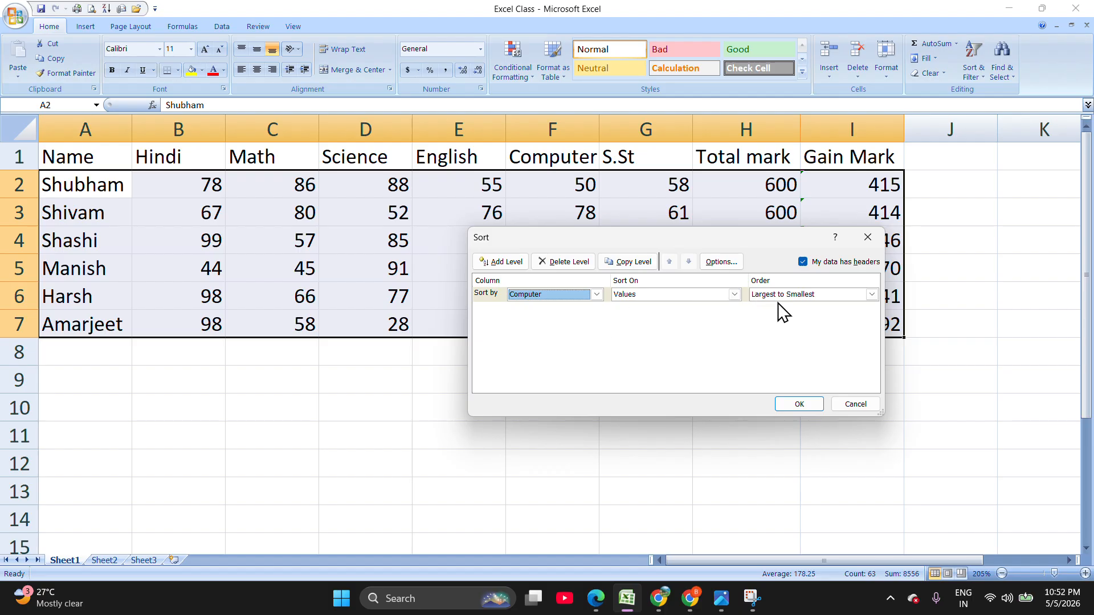
left_click(872, 295)
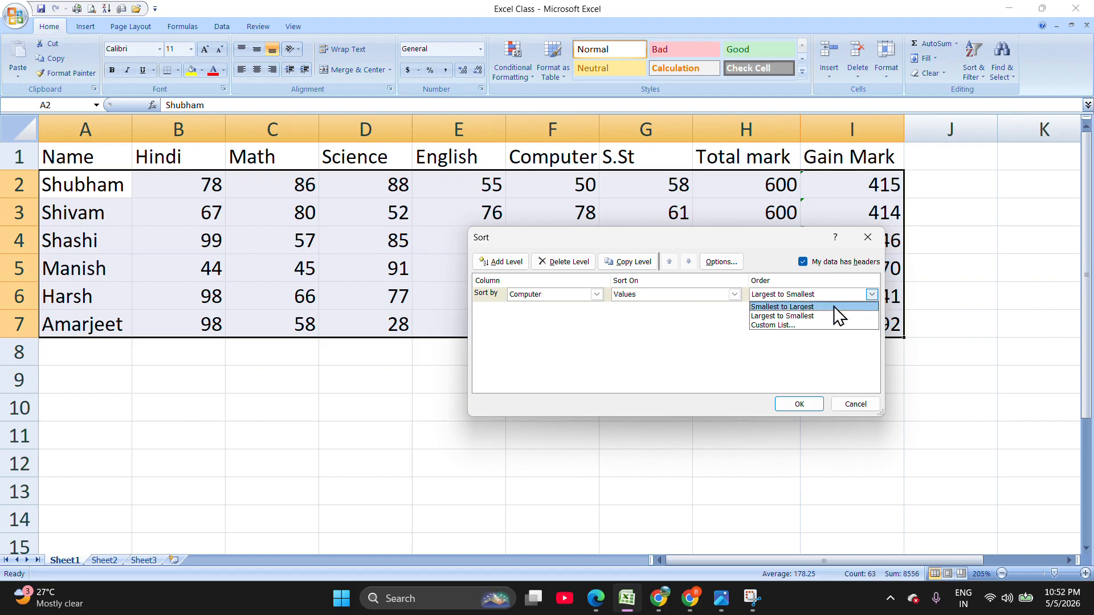
left_click(781, 308)
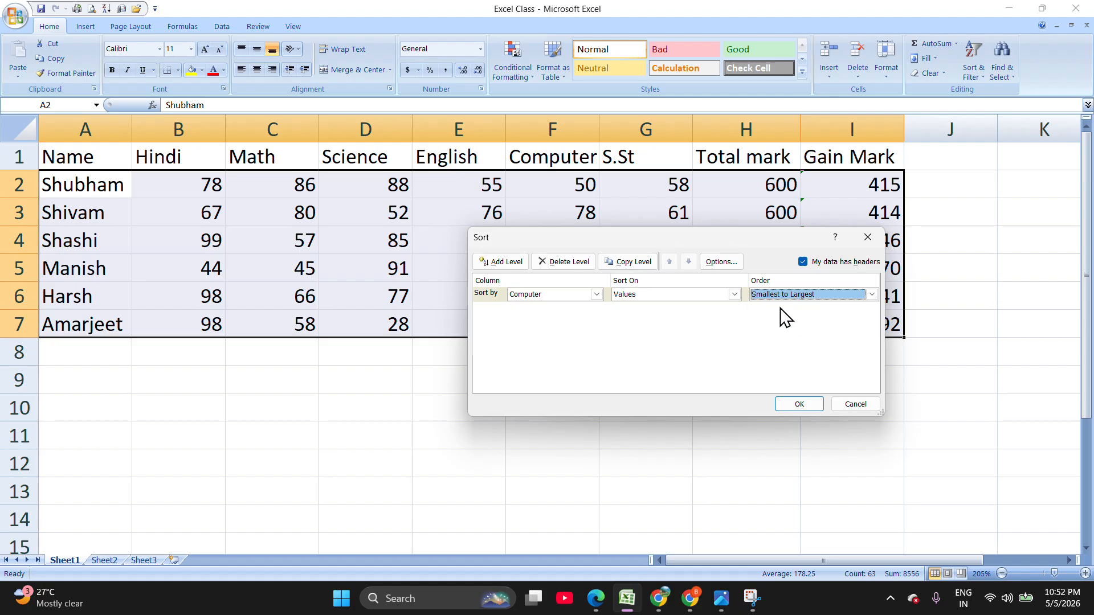
left_click(800, 404)
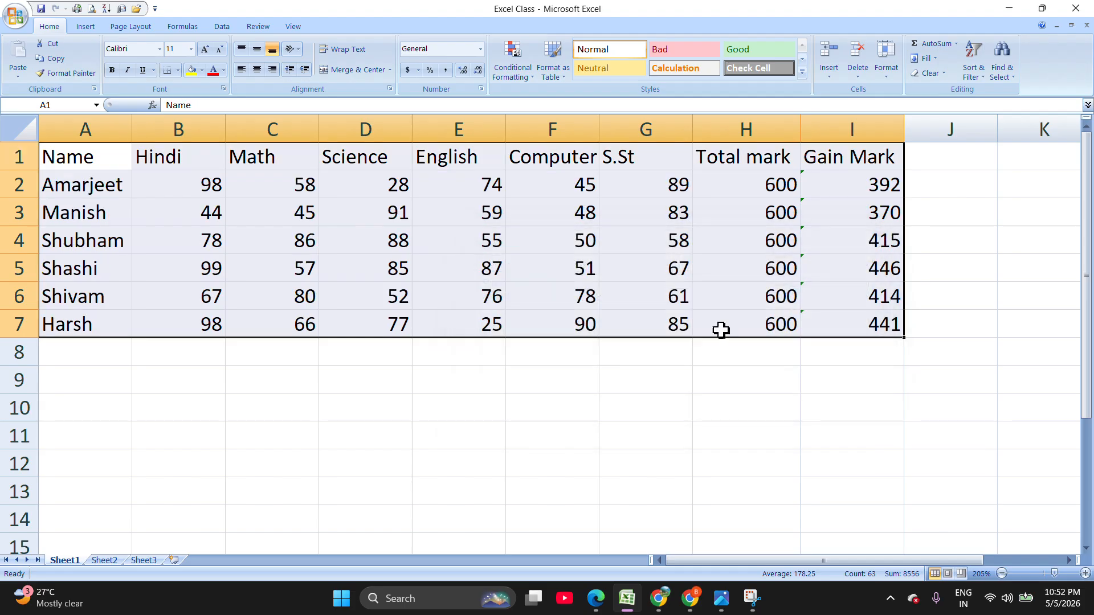
left_click_drag(559, 176, 567, 320)
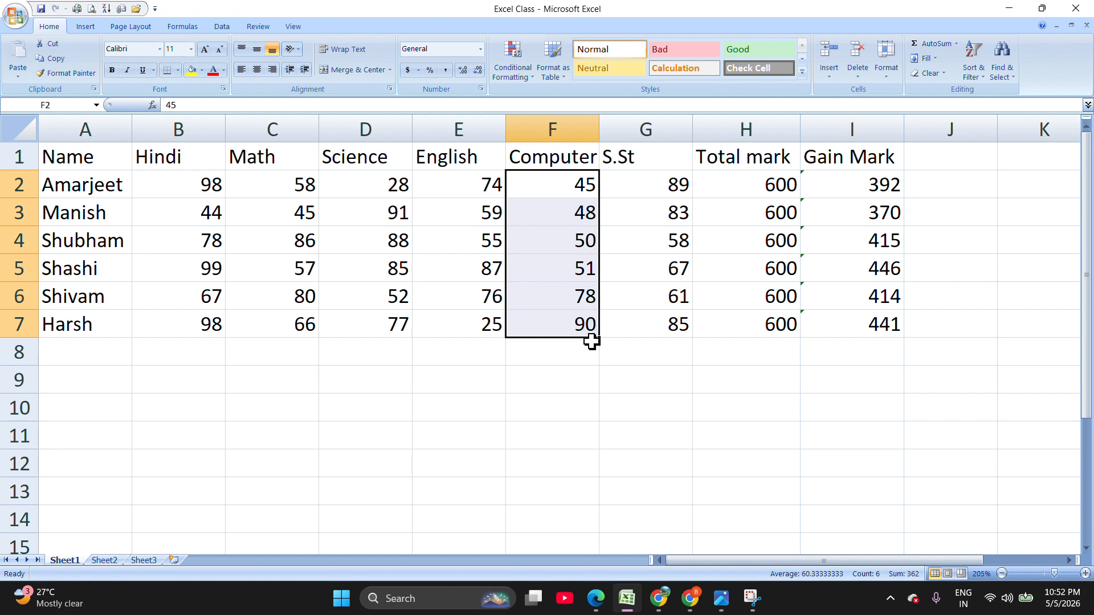
left_click(591, 358)
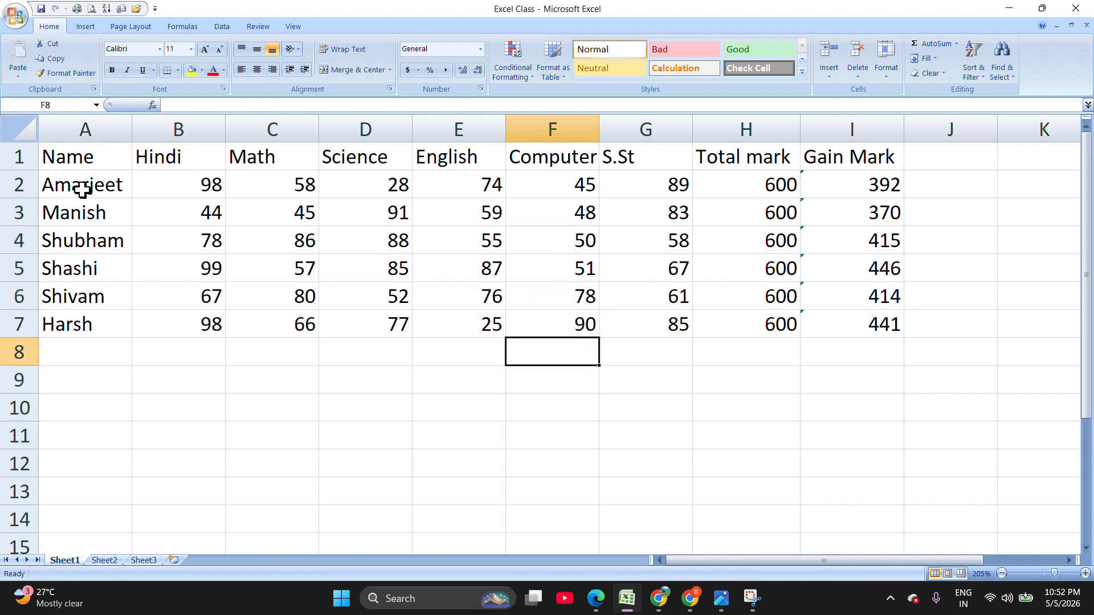
left_click_drag(67, 165, 882, 324)
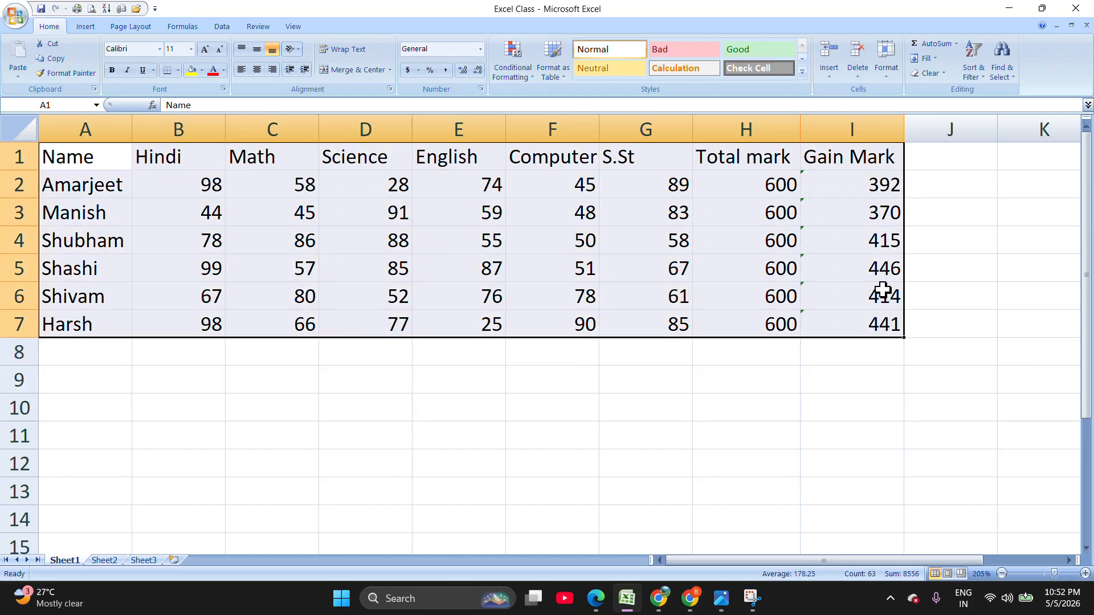
left_click(976, 69)
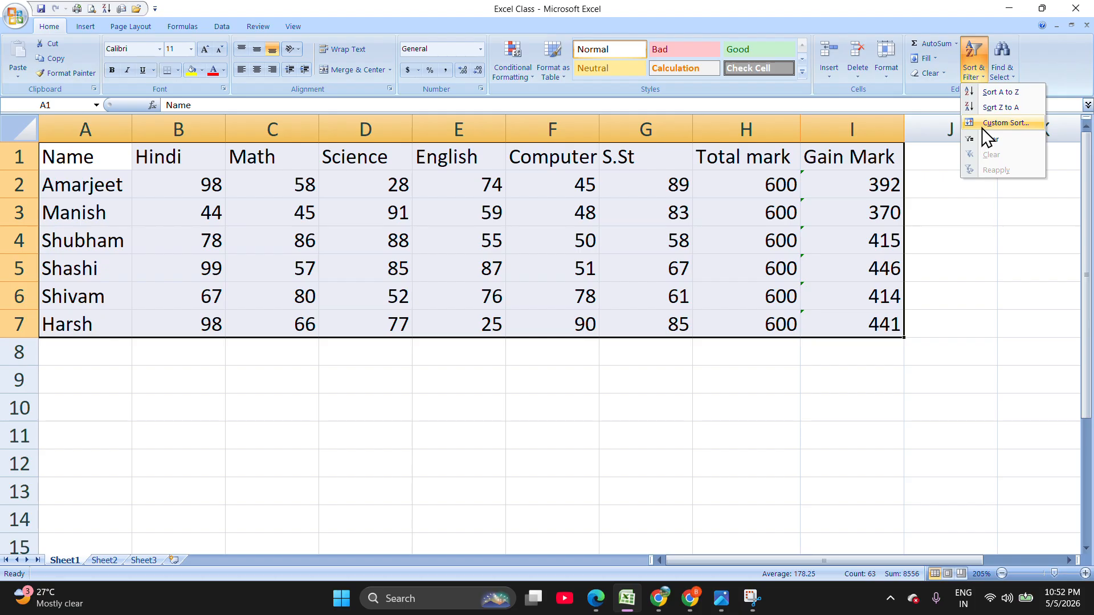
left_click(983, 126)
left_click(578, 272)
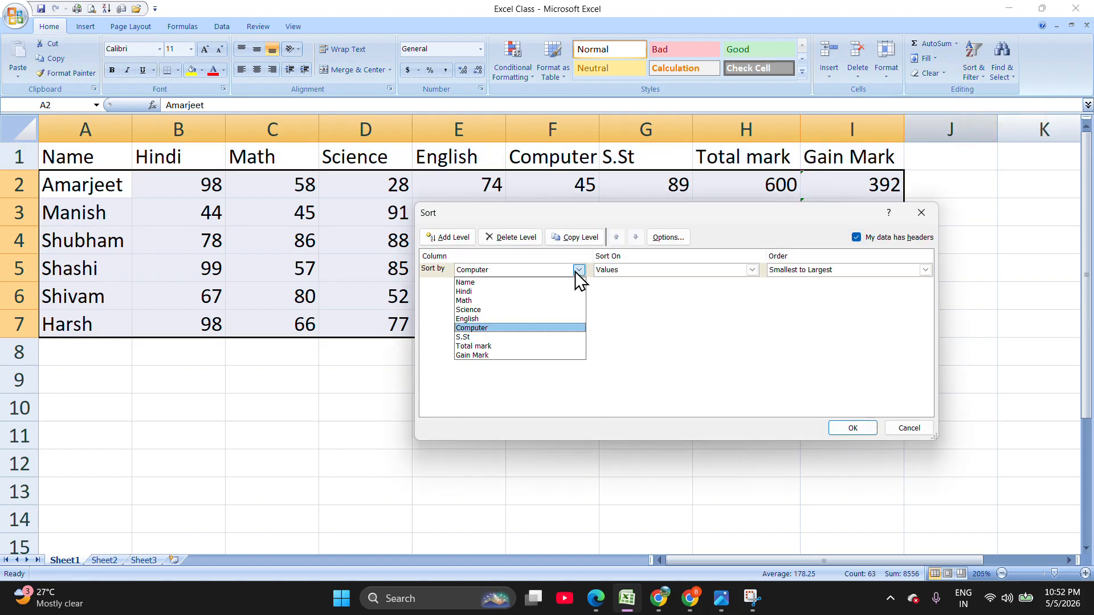
left_click(564, 376)
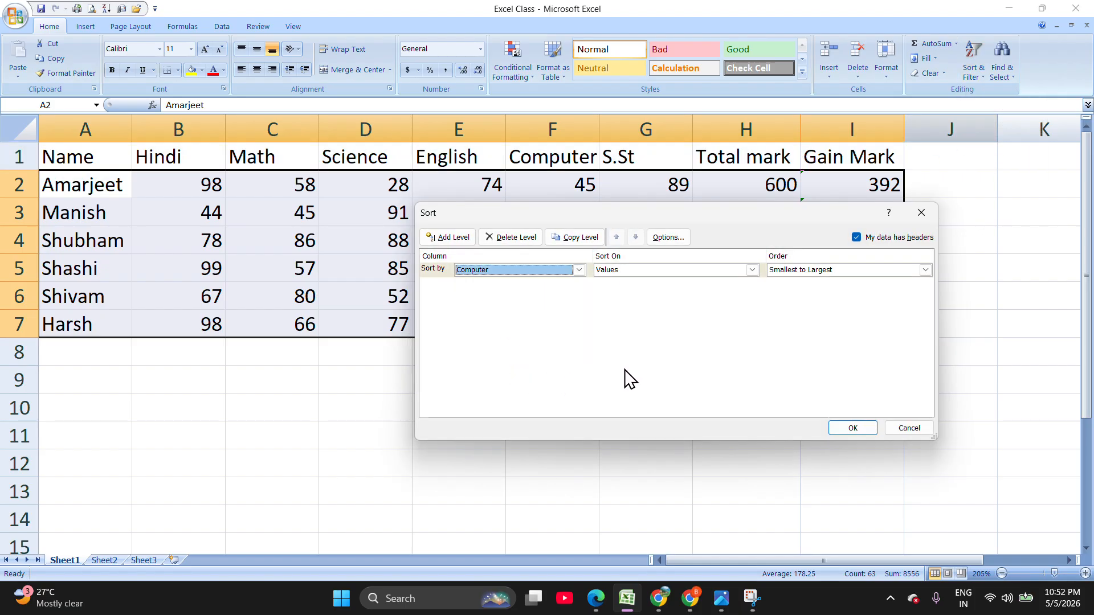
left_click(930, 211)
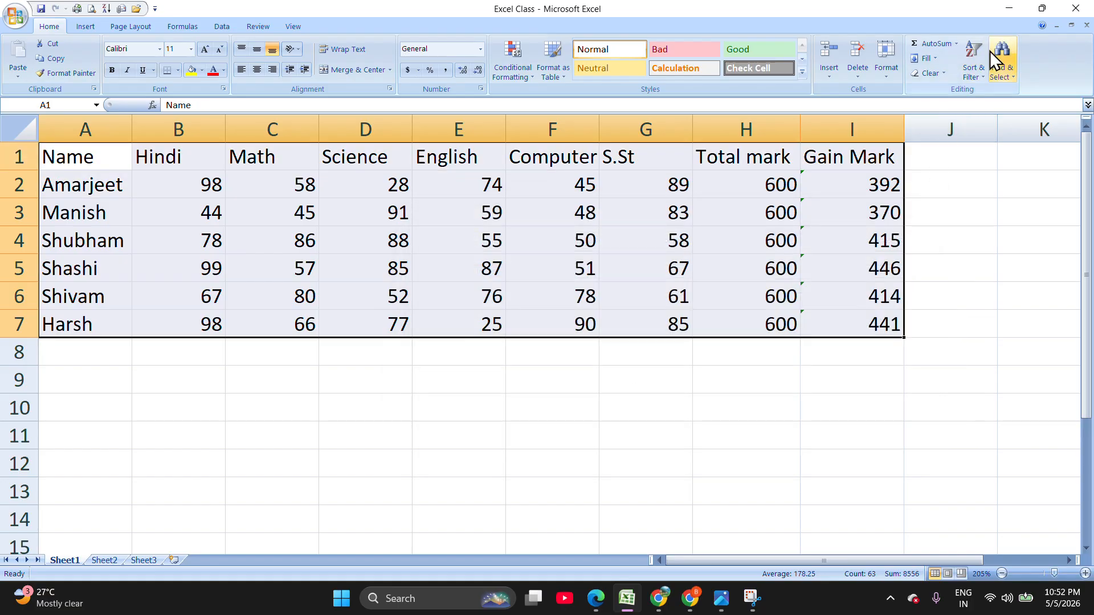
- Turn on filtering for the marks table A1:I7 and filter the Name column to the students in rows 3 and 5
left_click(980, 76)
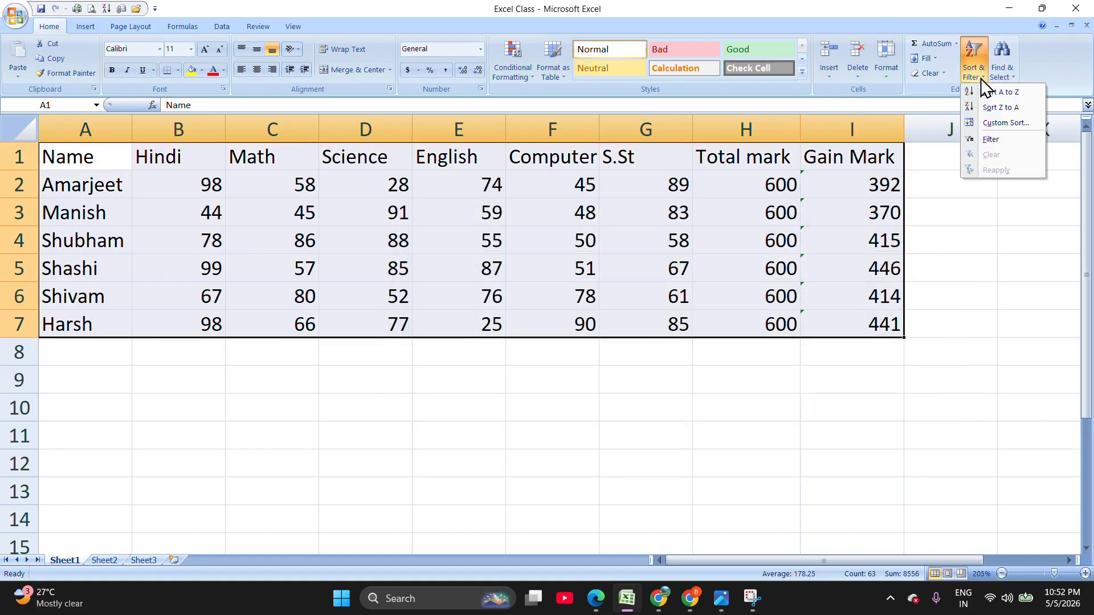
left_click(994, 139)
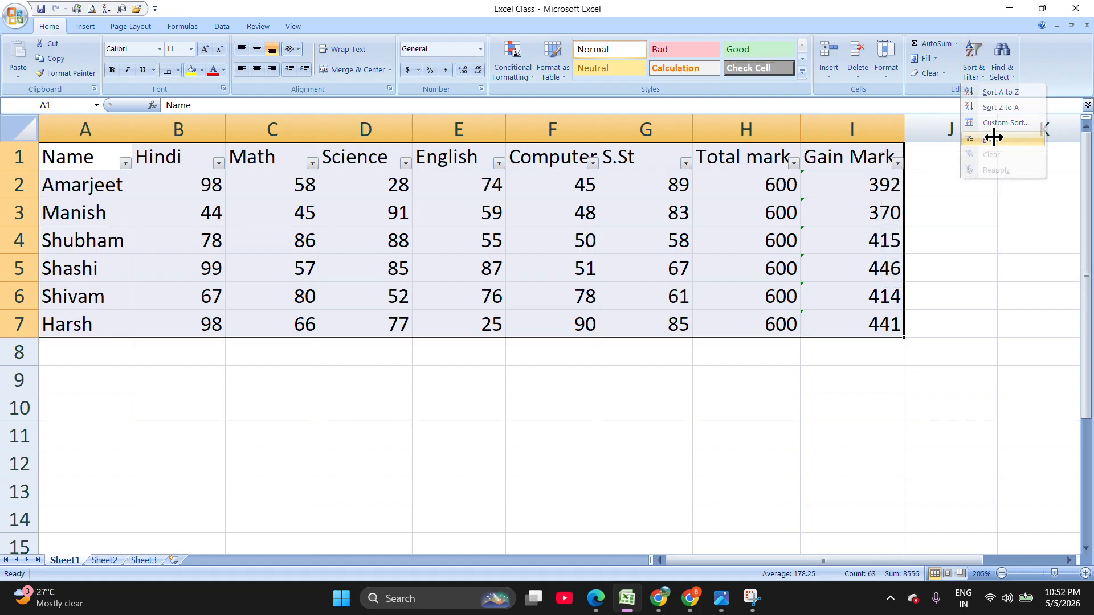
left_click(125, 164)
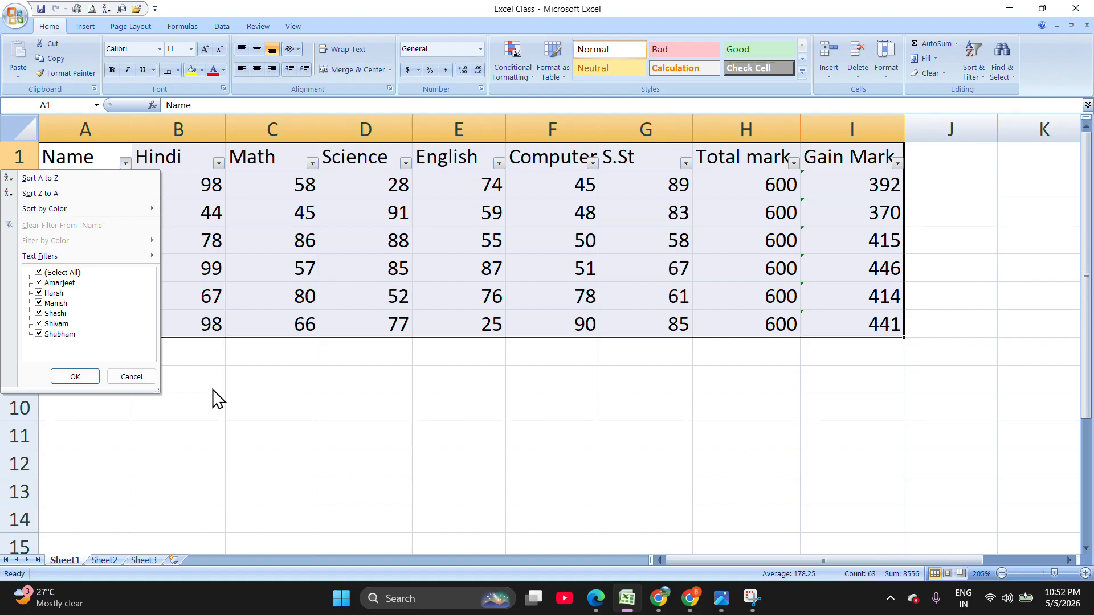
left_click(40, 274)
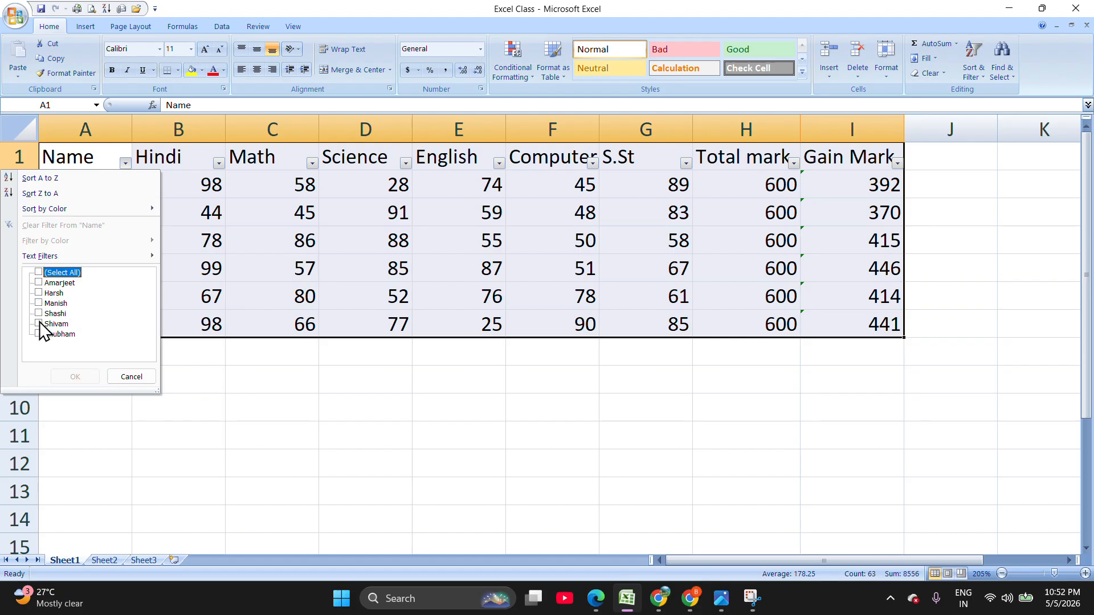
left_click(39, 303)
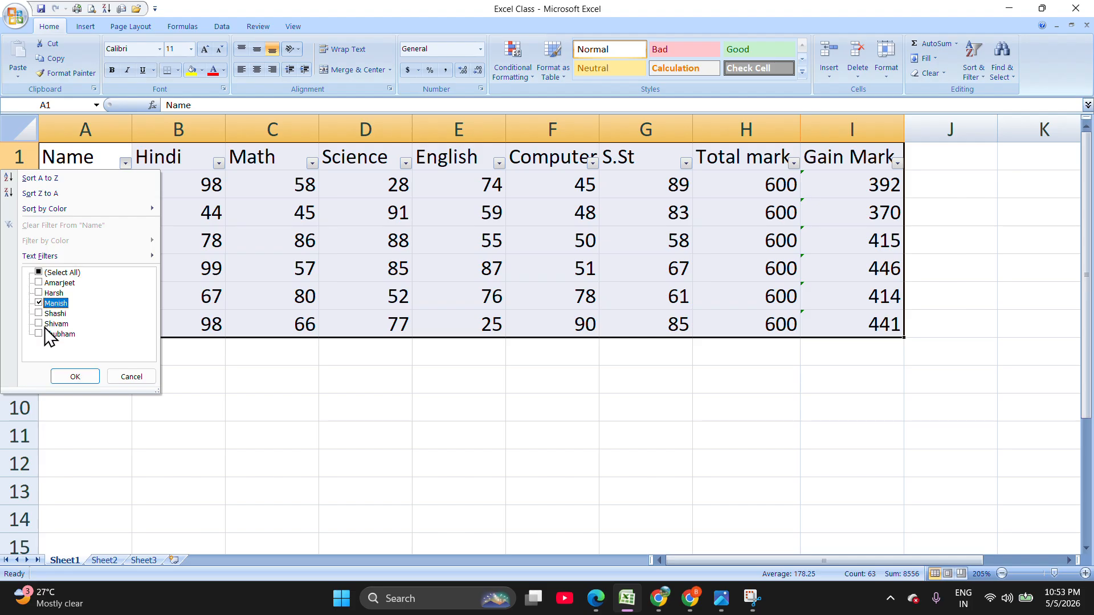
left_click(40, 313)
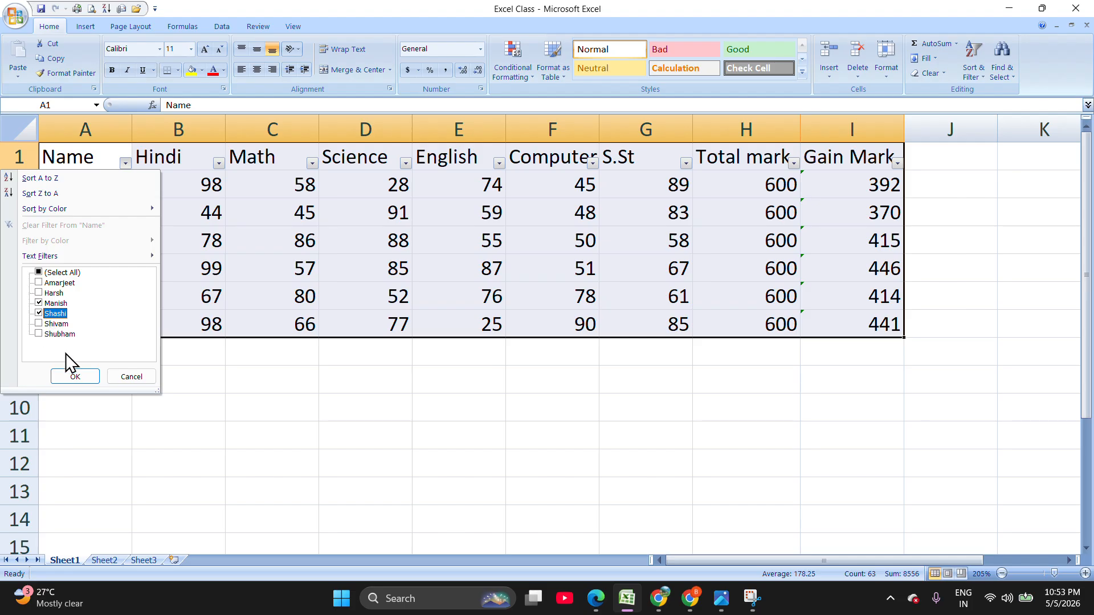
left_click(74, 377)
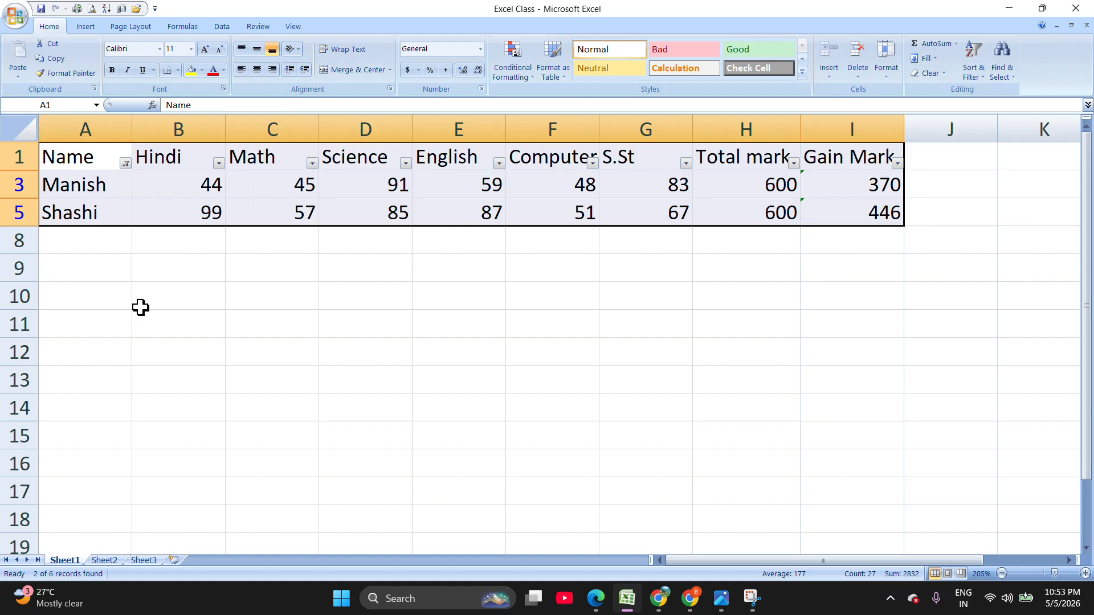
- Clear the Name filter and filter the Gain Mark column to the values 446 and 441 only
left_click(971, 77)
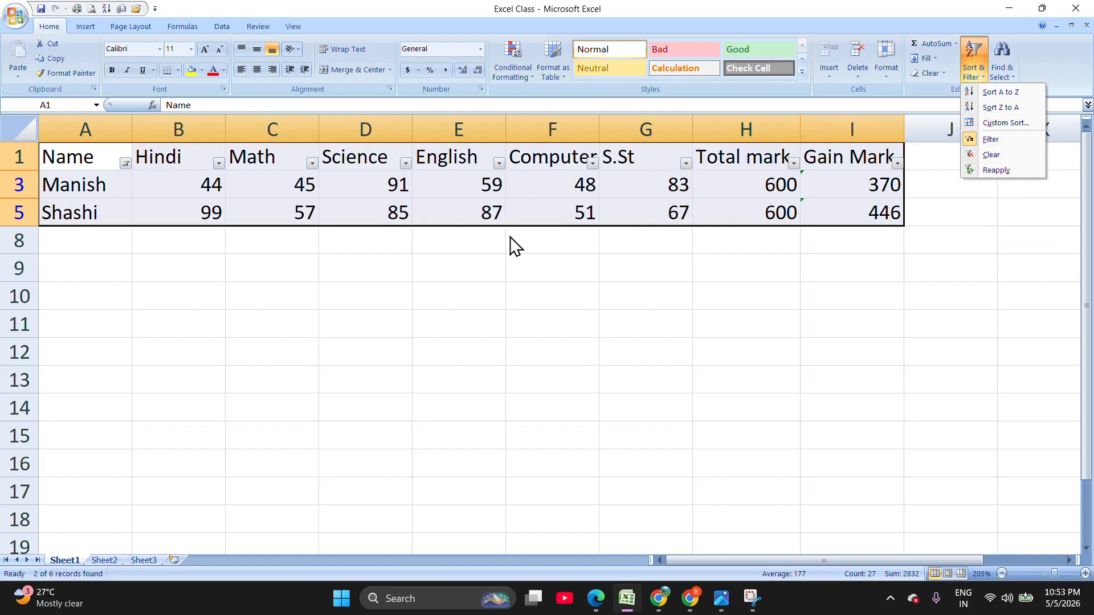
left_click(1000, 156)
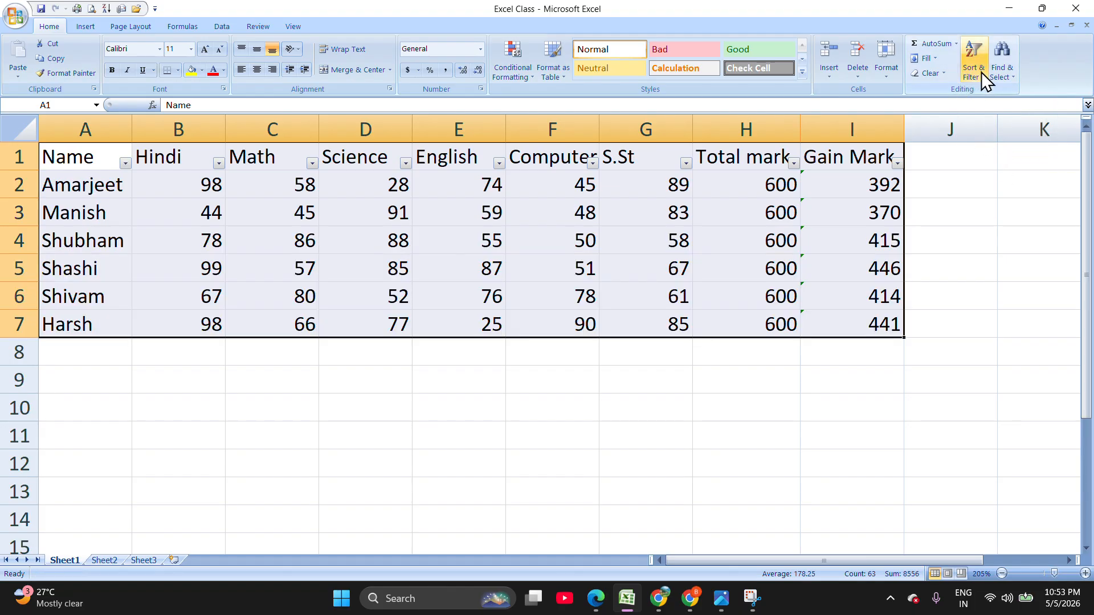
left_click(897, 164)
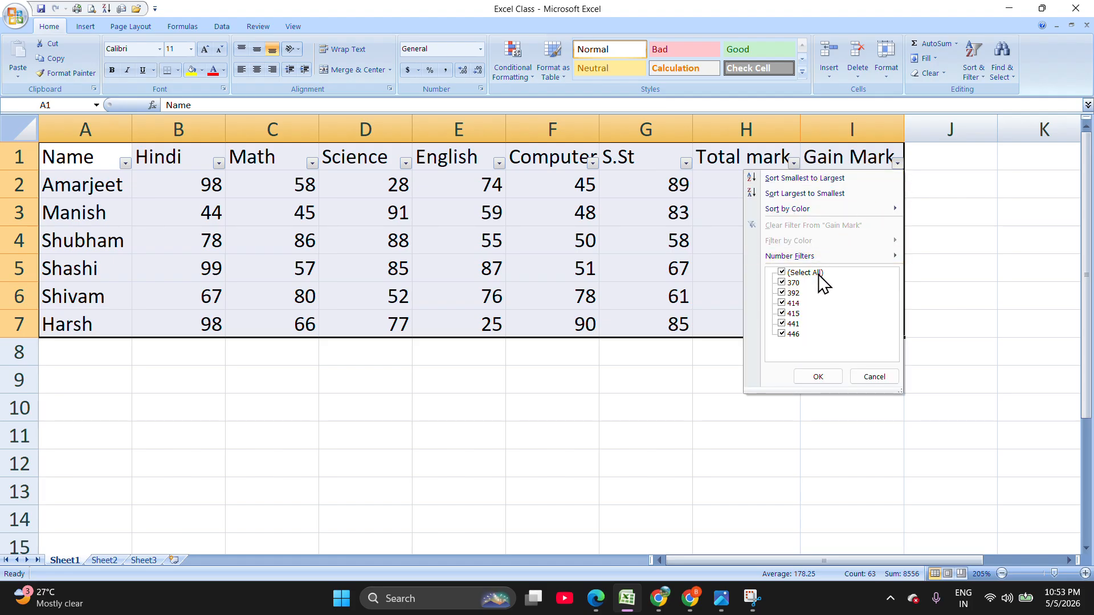
left_click(781, 273)
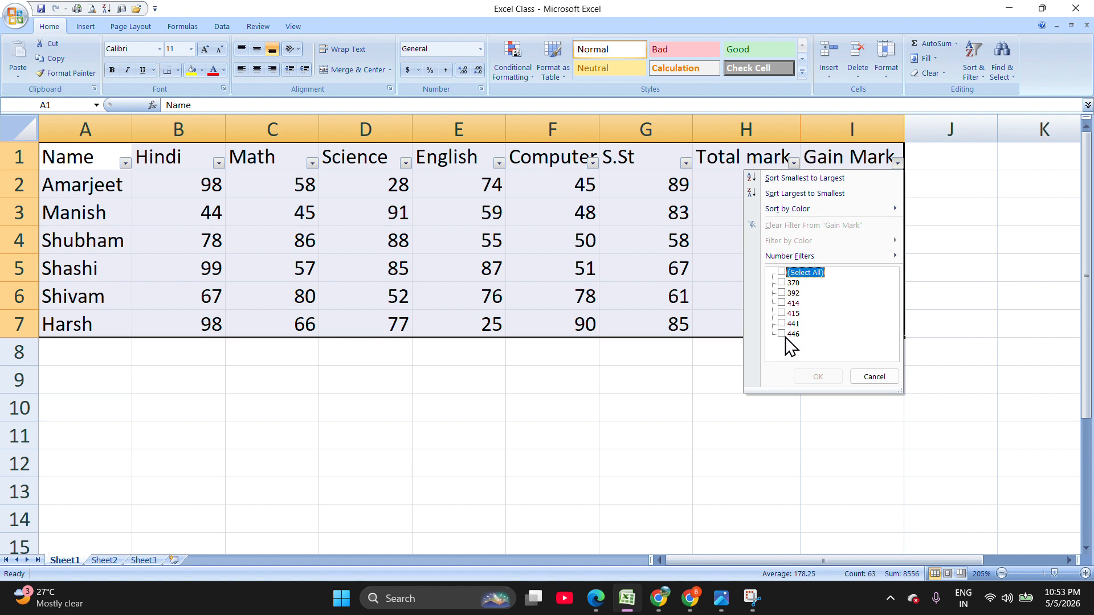
left_click(783, 334)
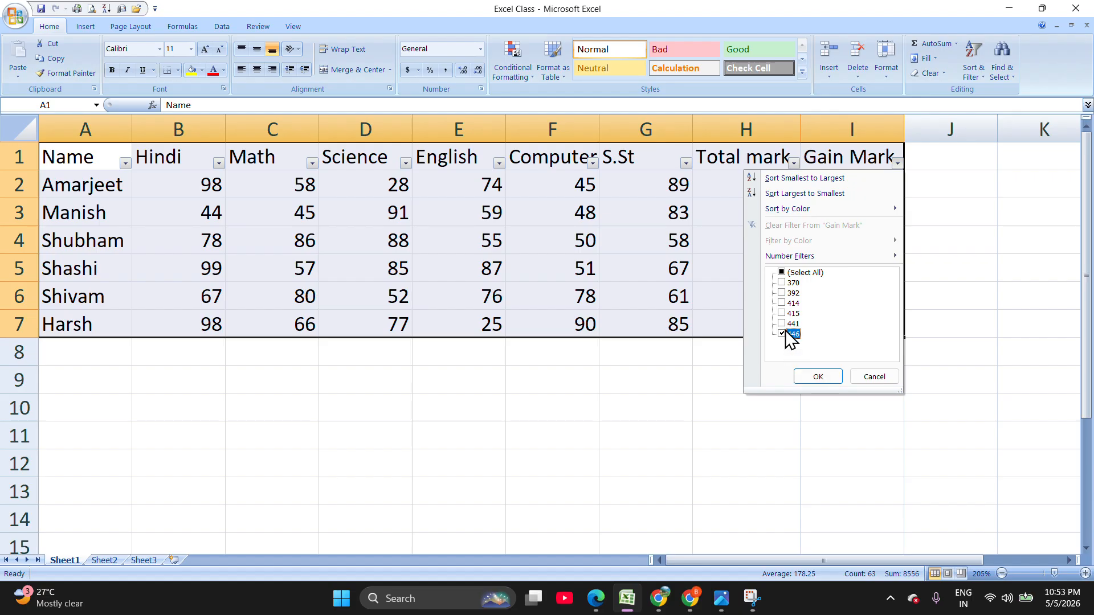
left_click(782, 324)
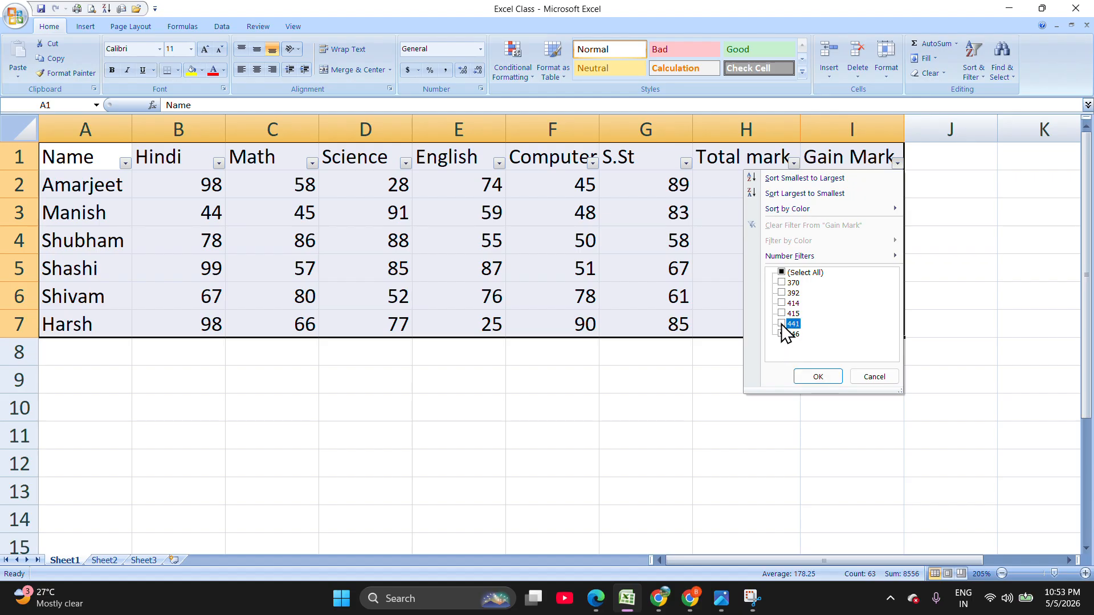
left_click(818, 377)
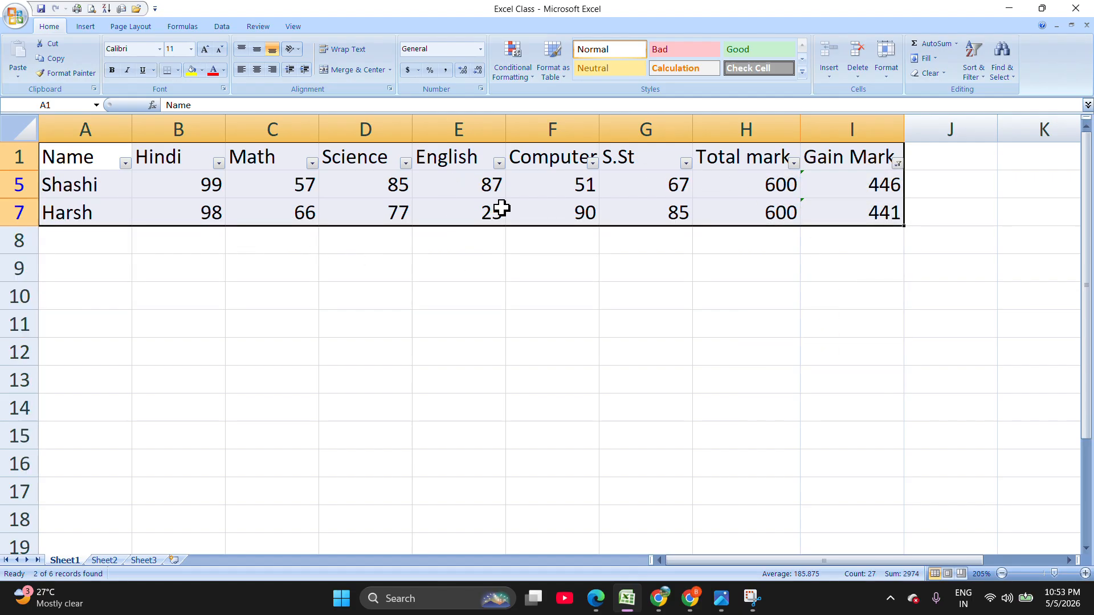
- Reapply the Gain Mark filter, and clear it to bring back all student rows
left_click(981, 76)
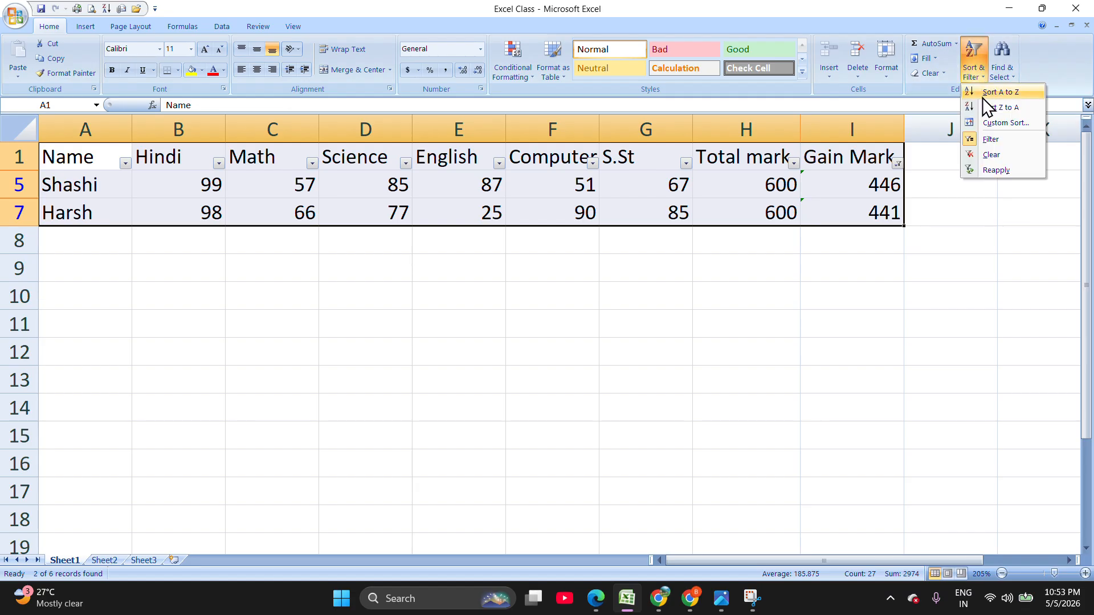
left_click(990, 172)
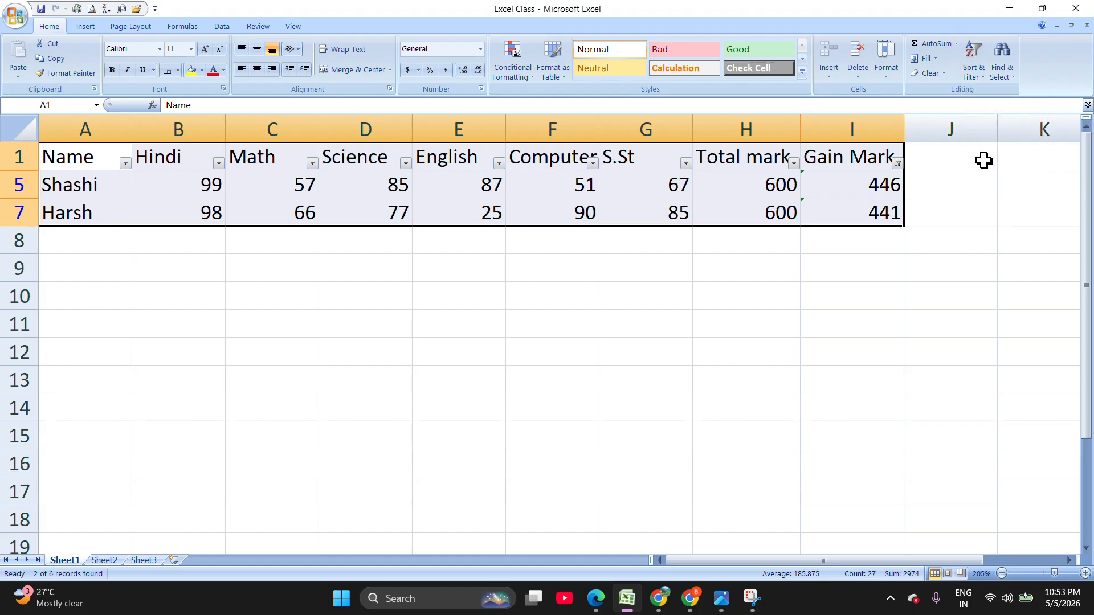
left_click(974, 75)
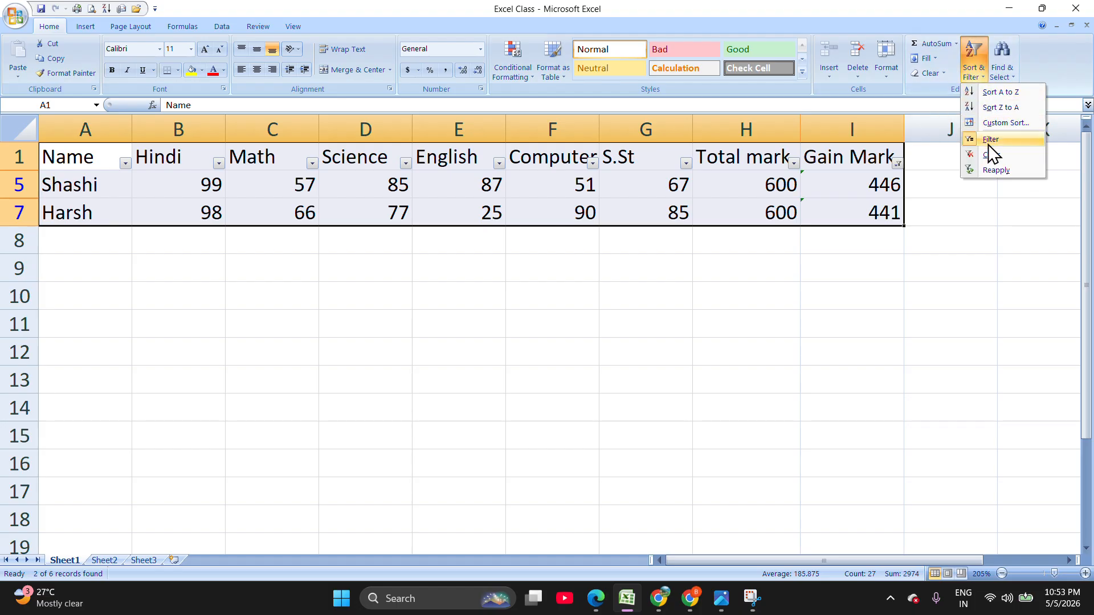
left_click(980, 157)
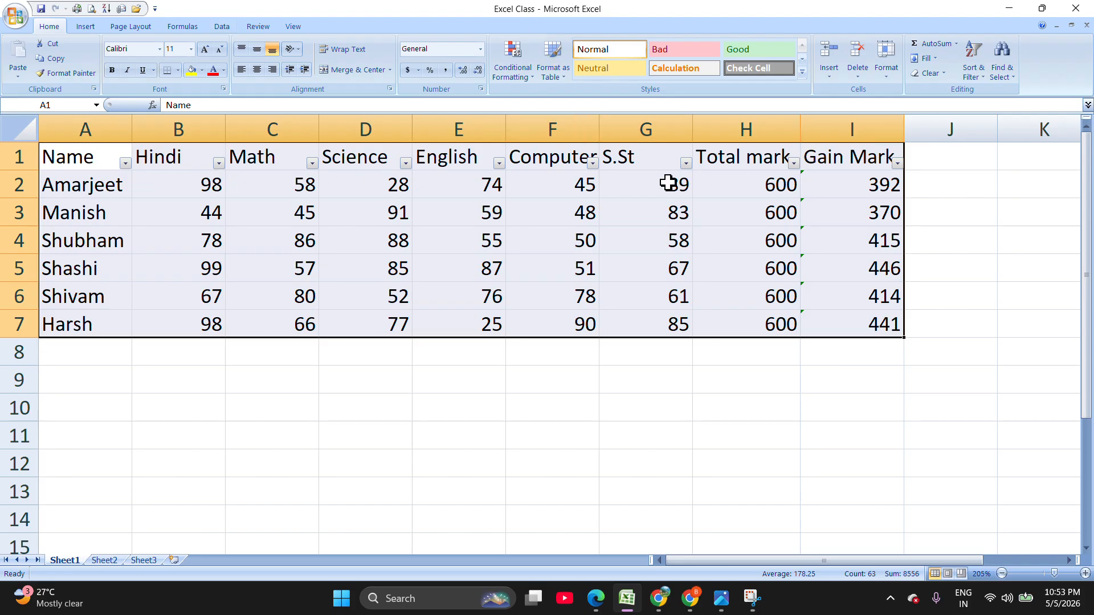
- Filter the English column to the values 25 and 55 only
left_click(499, 163)
left_click(389, 274)
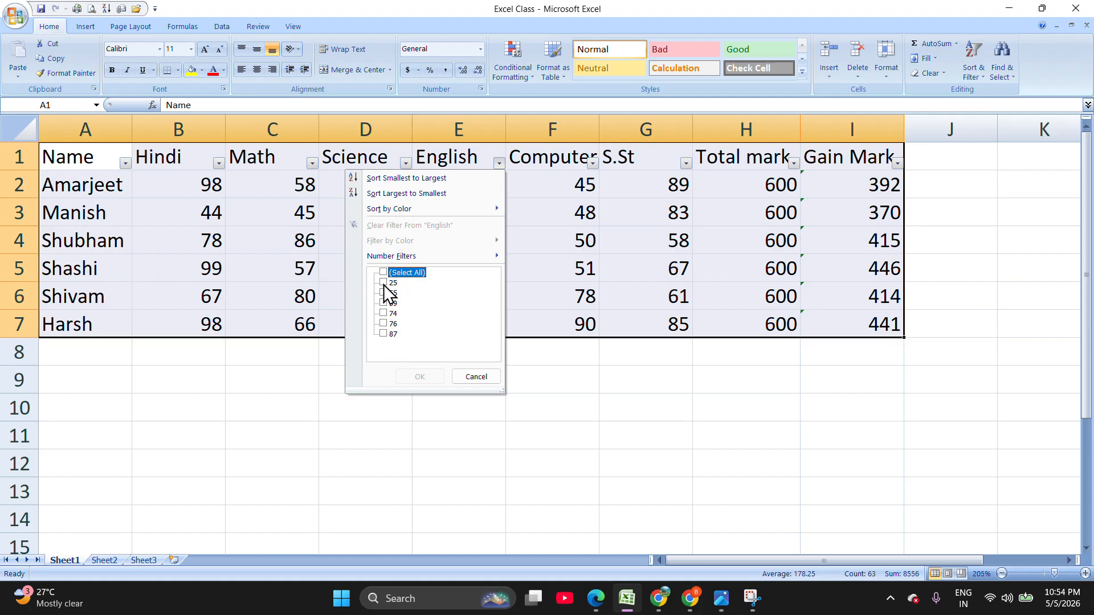
left_click(384, 283)
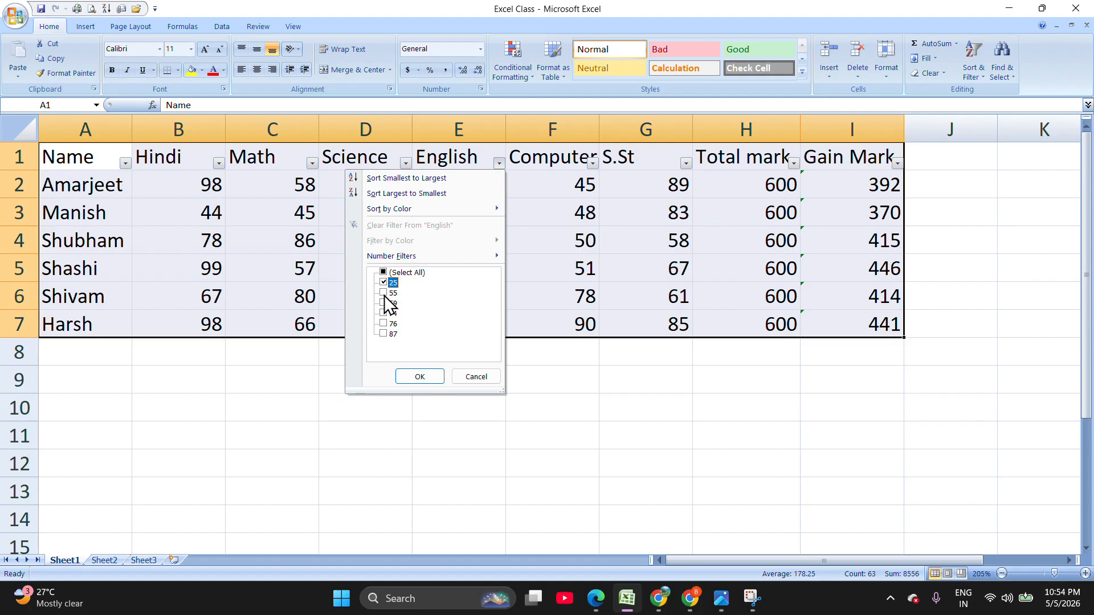
left_click(385, 294)
left_click(420, 376)
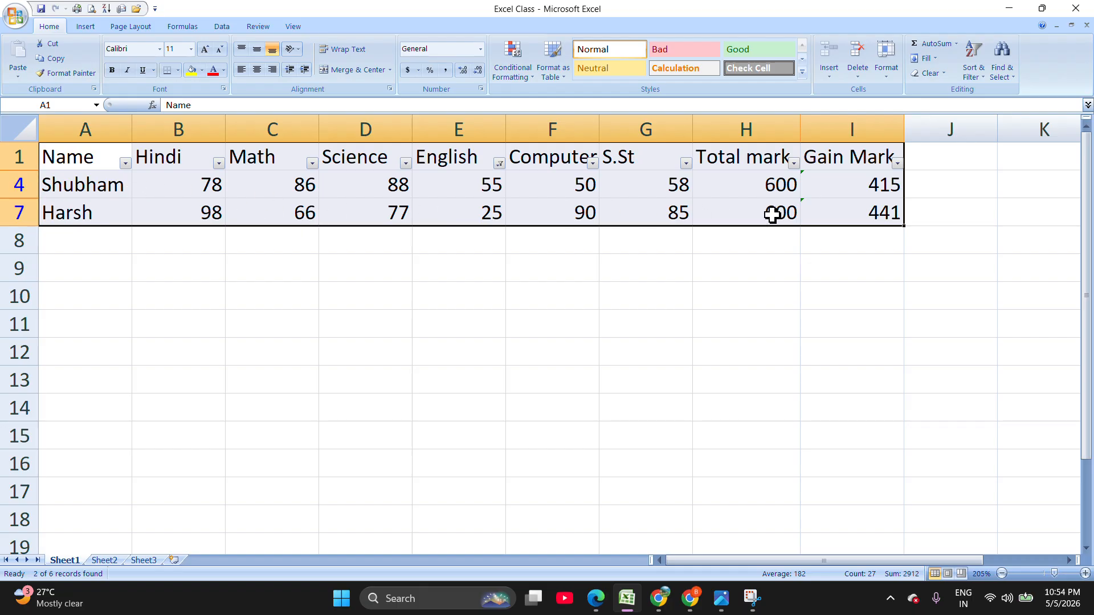
- Clear the English column's filter and turn off filtering for the marks table
left_click(972, 69)
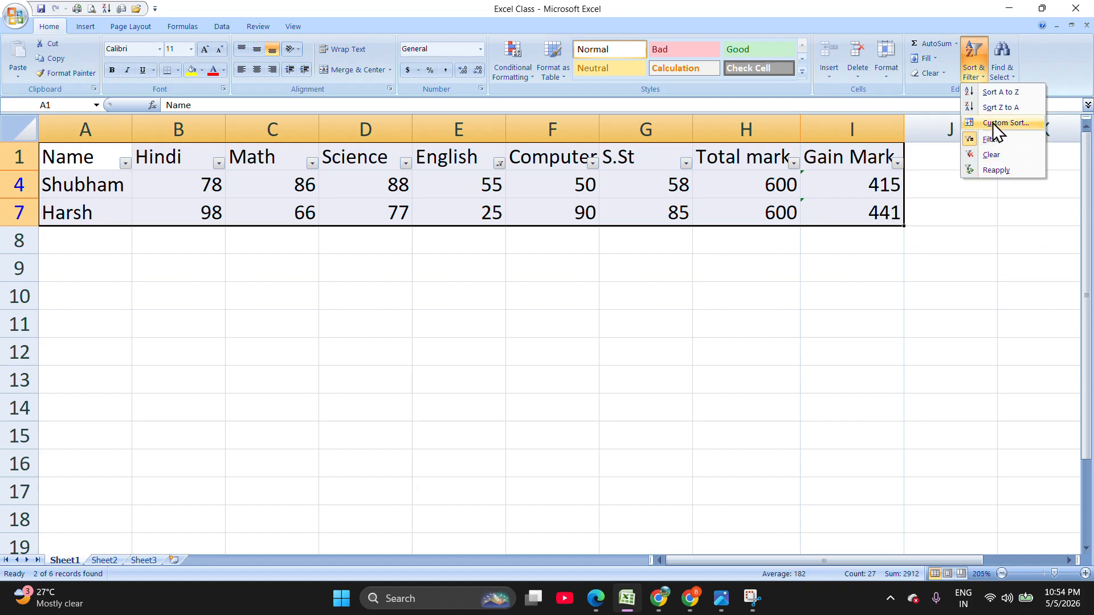
left_click(995, 154)
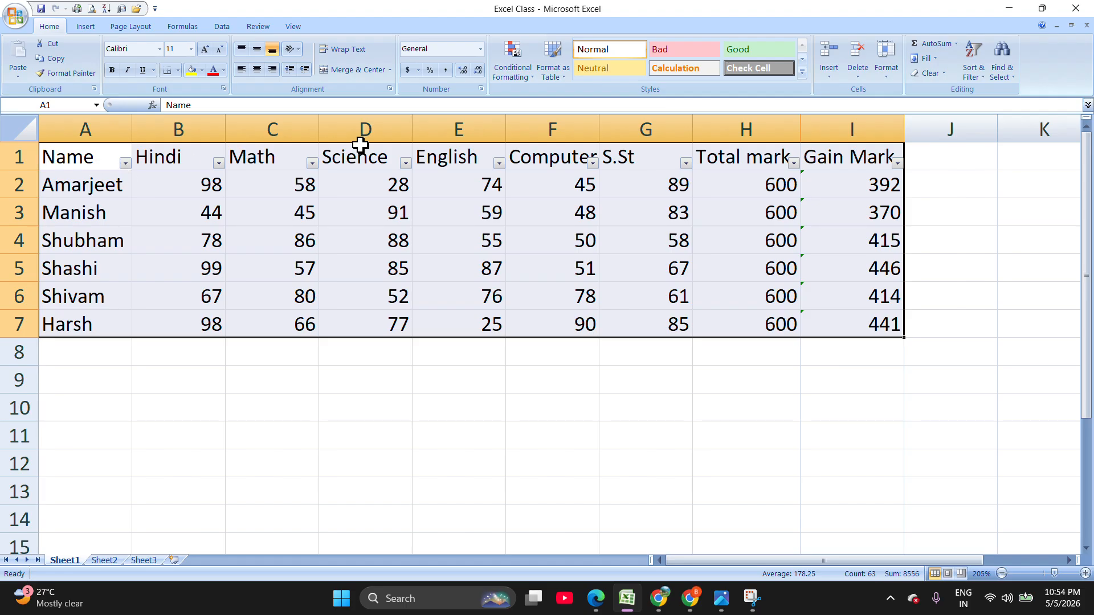
left_click(977, 73)
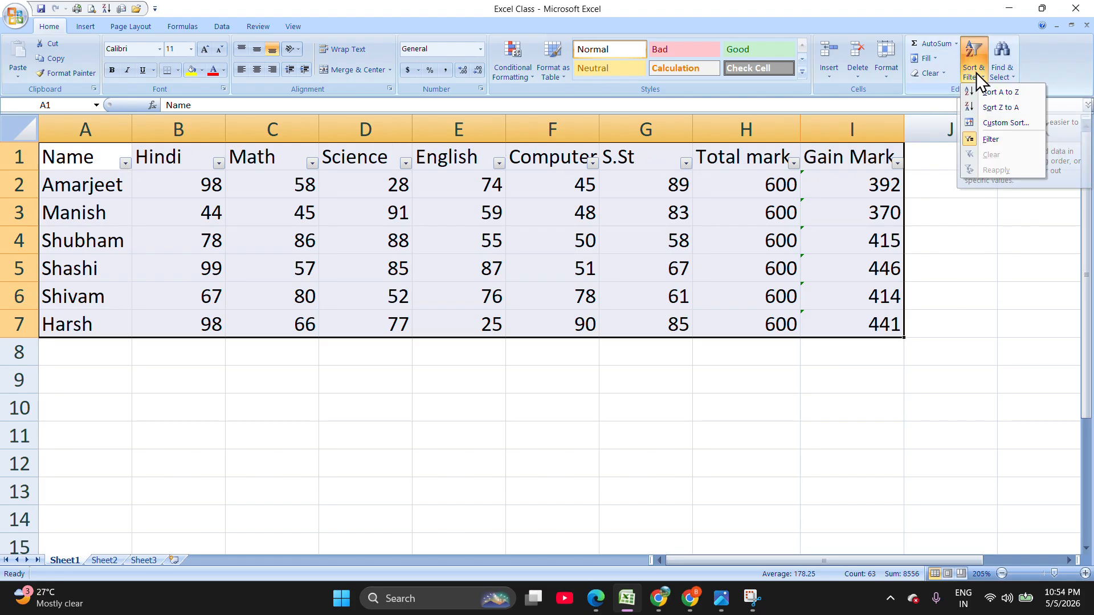
left_click(996, 138)
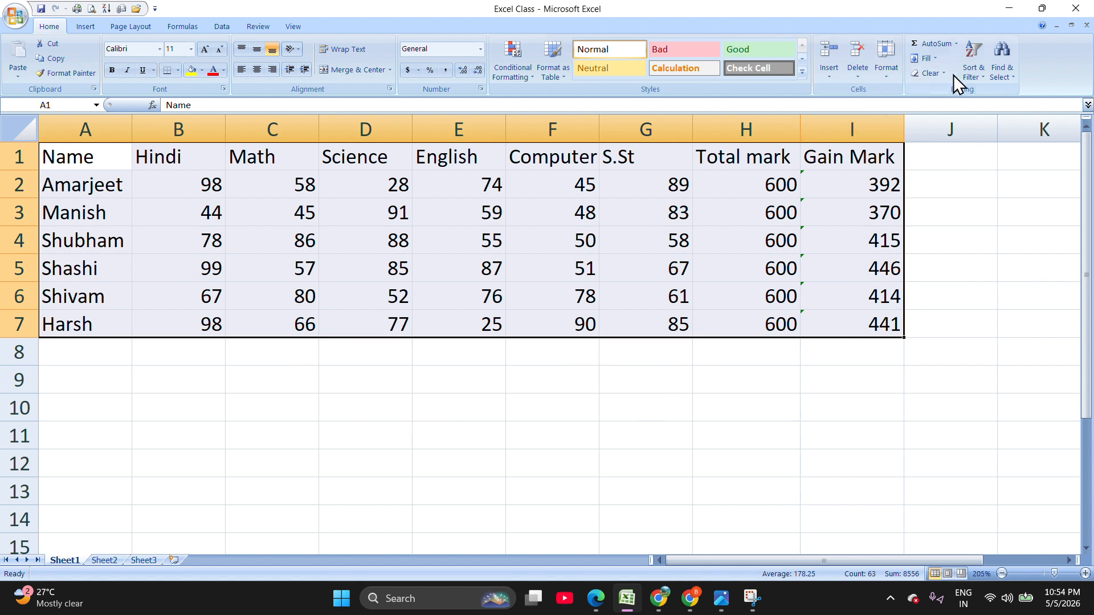
left_click(973, 74)
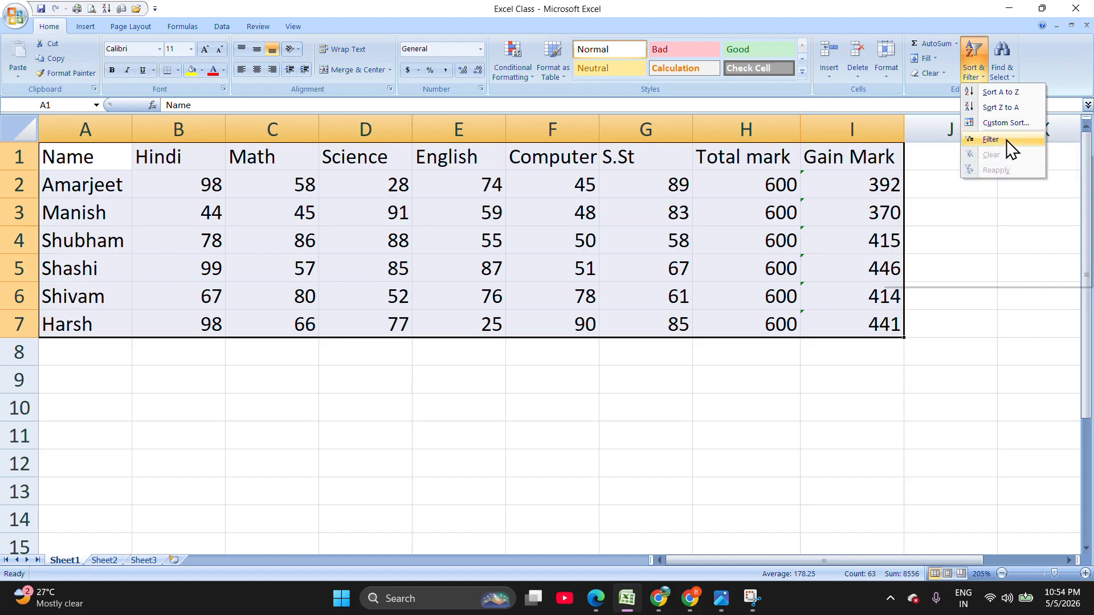
left_click(1021, 363)
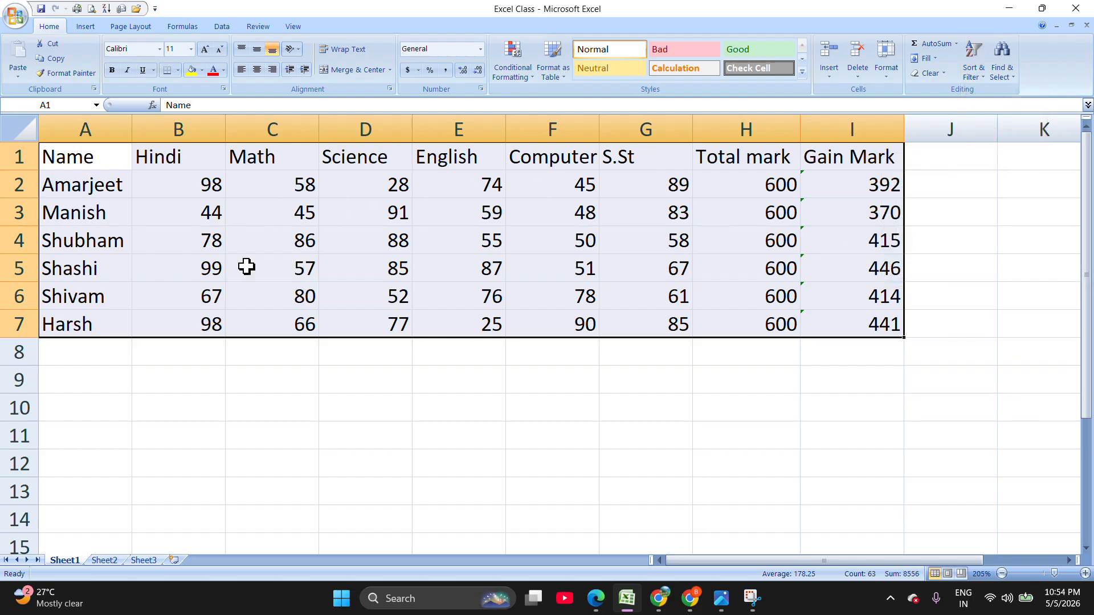
- Use Find to locate the student name stored in cell A5 of the marks table
left_click(1003, 82)
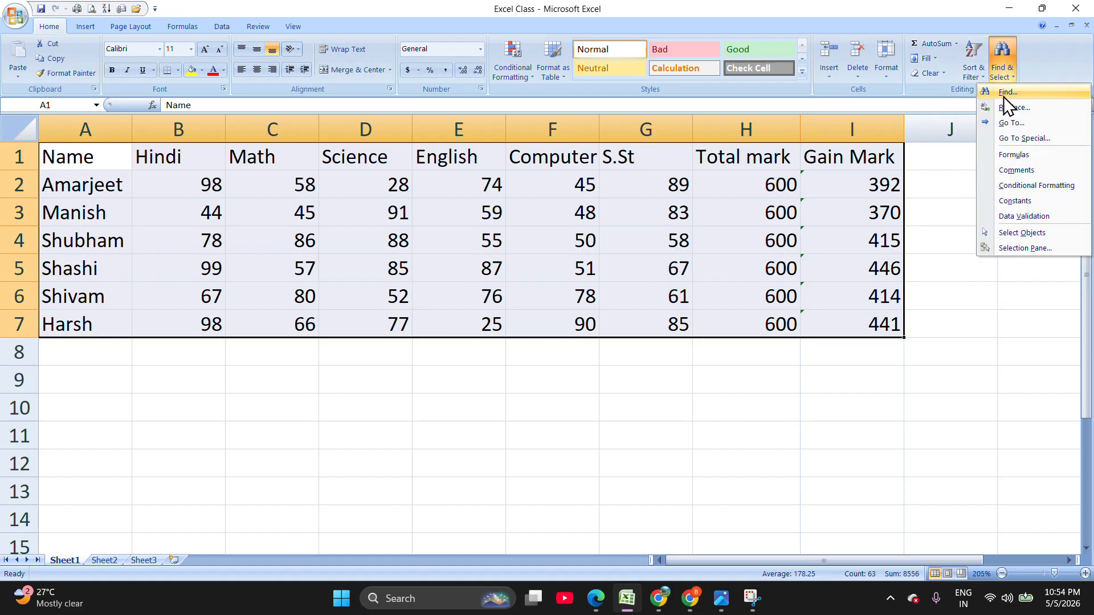
left_click(1003, 95)
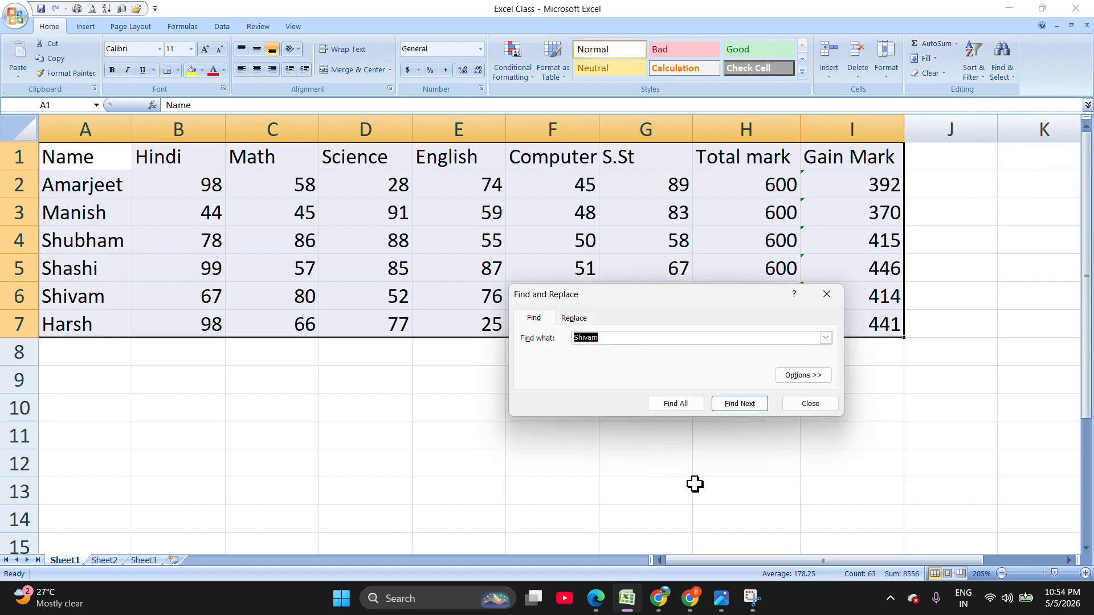
key("BackSpace")
left_click(756, 410)
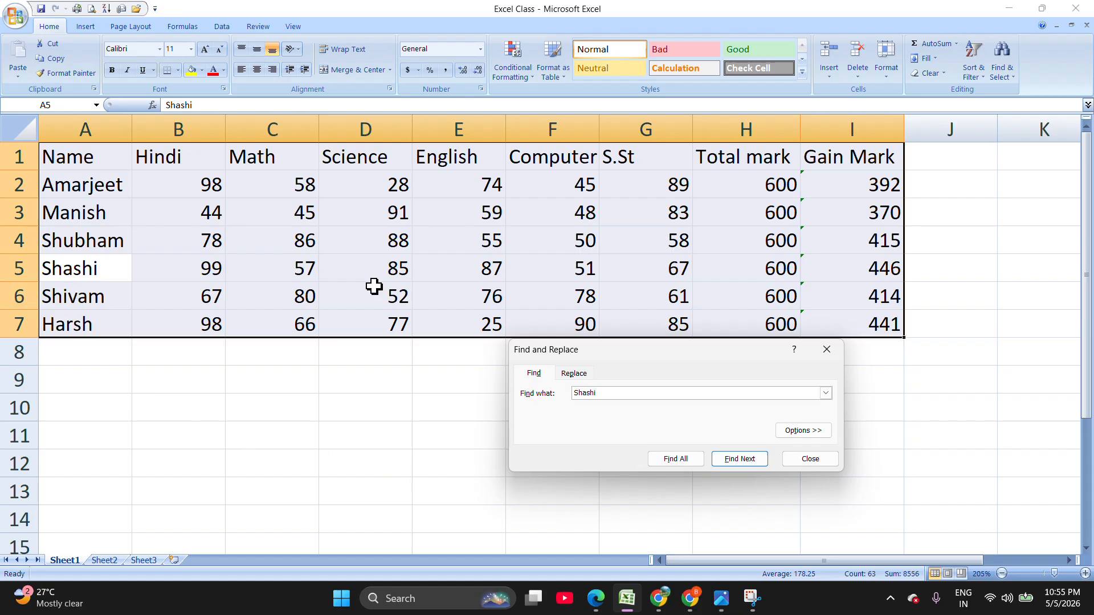
- Find the student name stored in cell A6, select that cell and empty cell B12, and close Find and Replace
left_click_drag(713, 350, 546, 466)
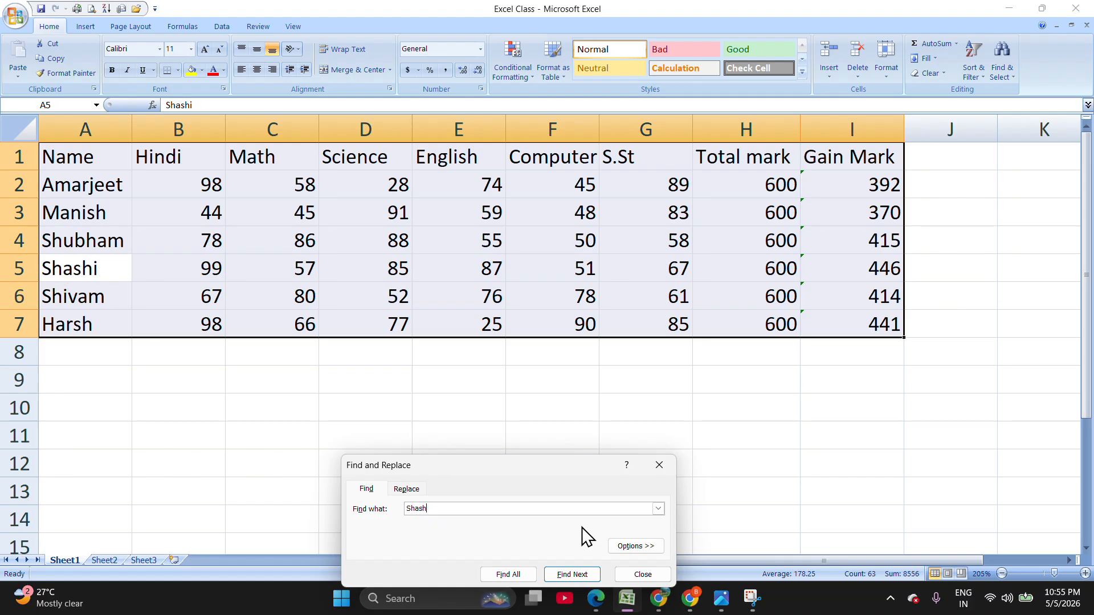
key("BackSpace")
key("BackSpace")
key("BackSpace")
key("BackSpace")
key("BackSpace")
left_click(571, 577)
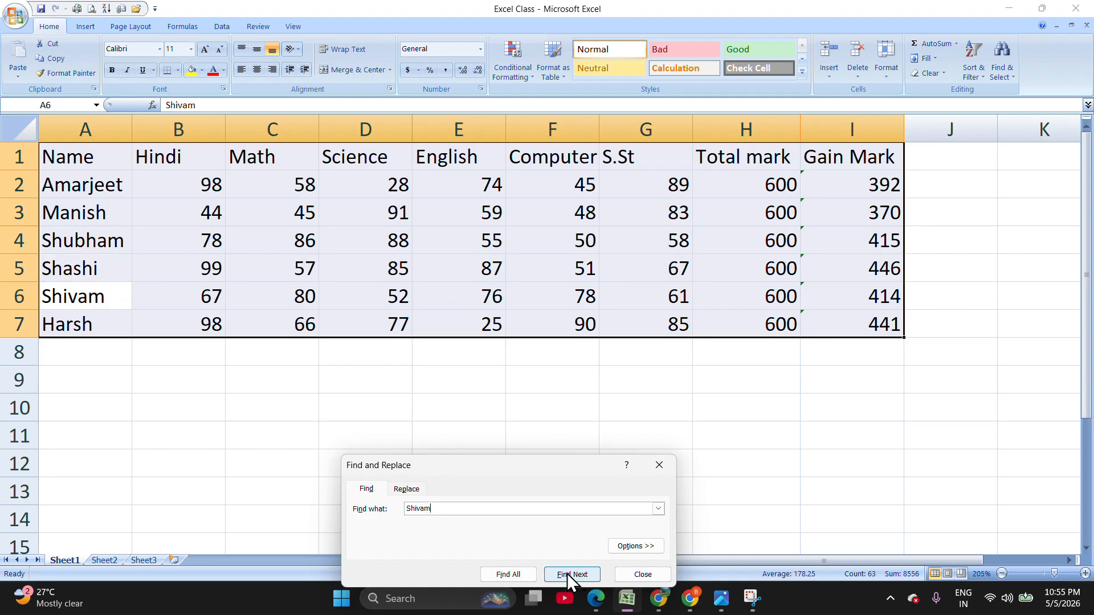
left_click(73, 292)
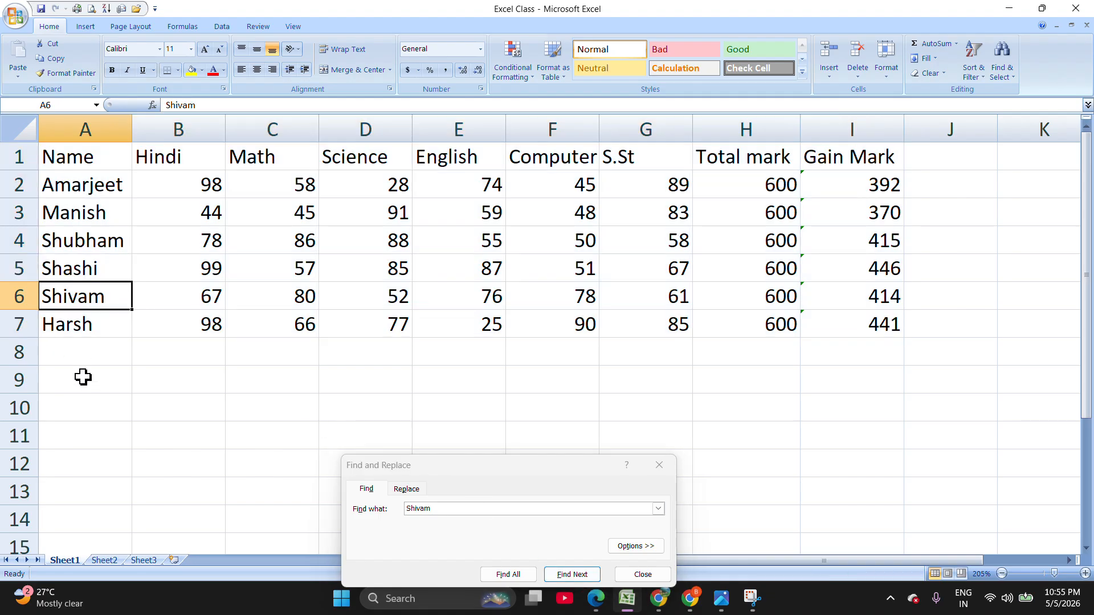
left_click(174, 458)
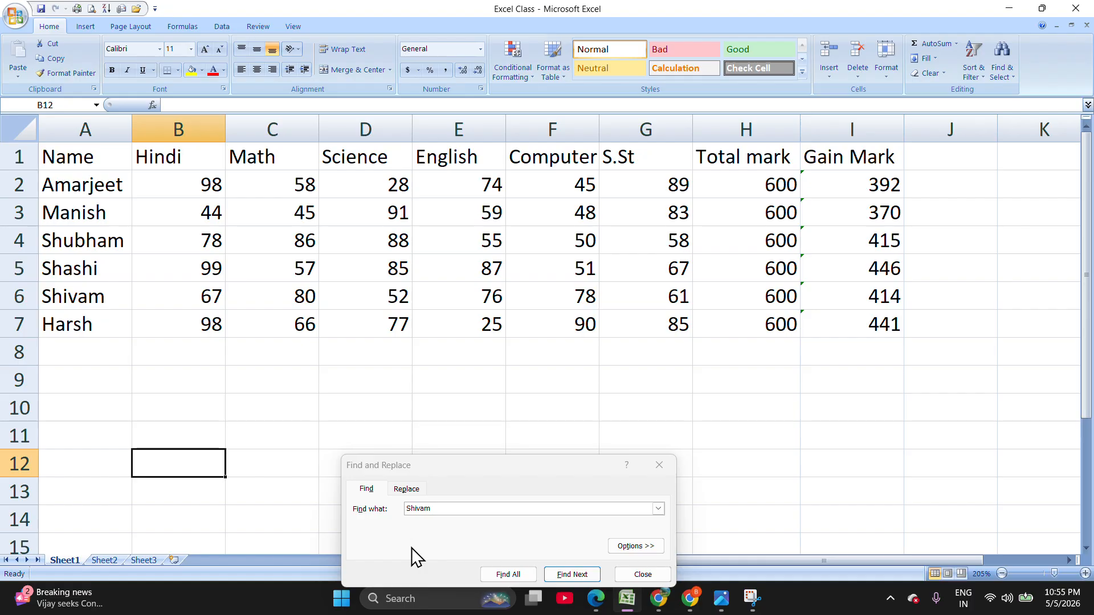
left_click(660, 466)
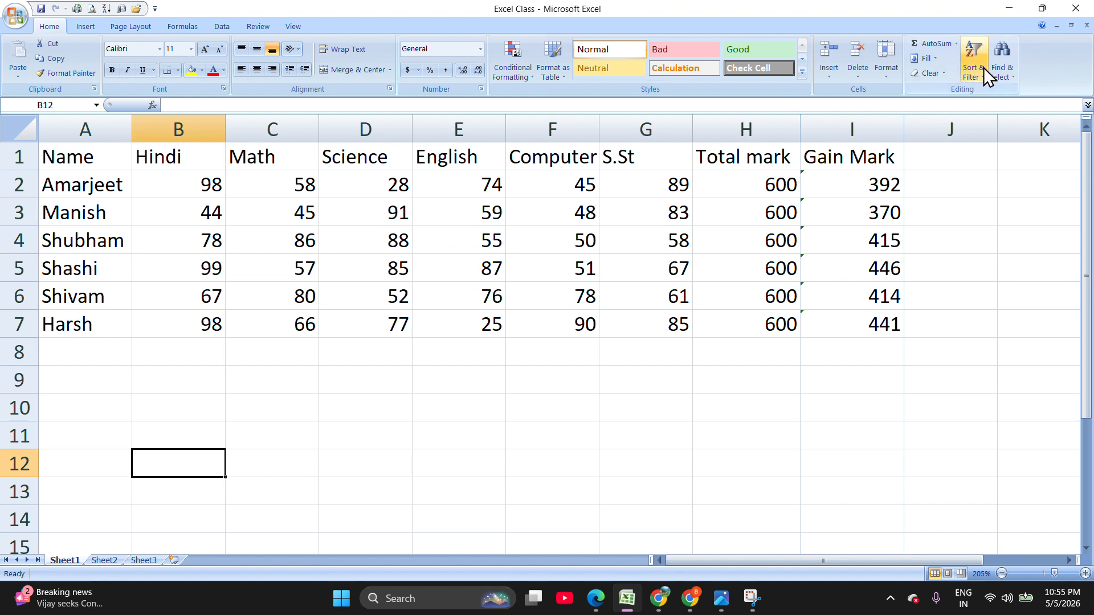
- Use Find to locate the student name stored in cell A7 of the marks table
left_click(1001, 67)
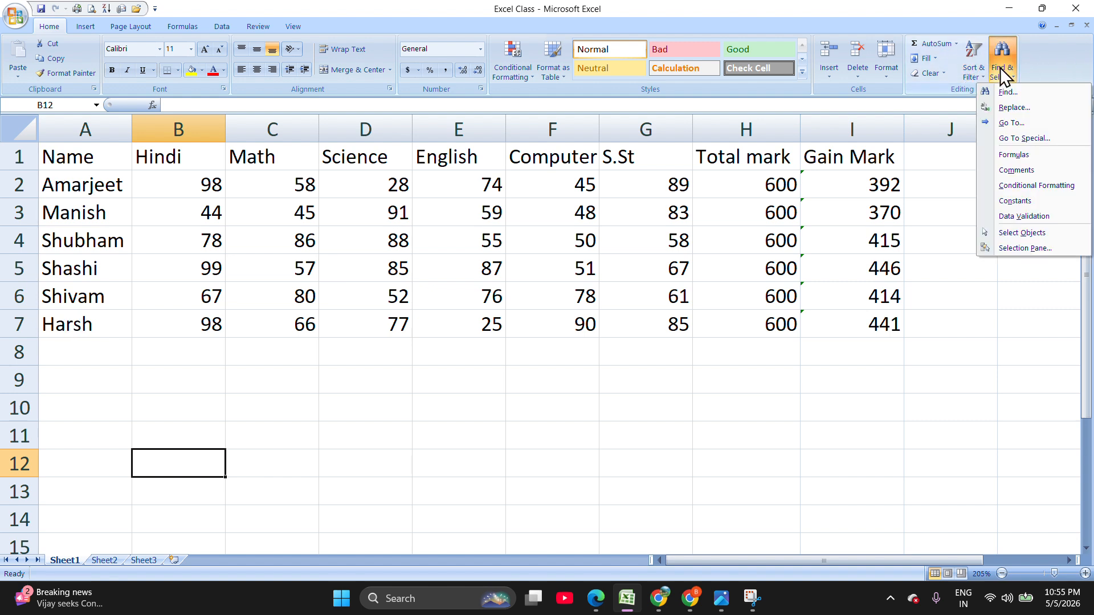
left_click(1030, 91)
key("BackSpace")
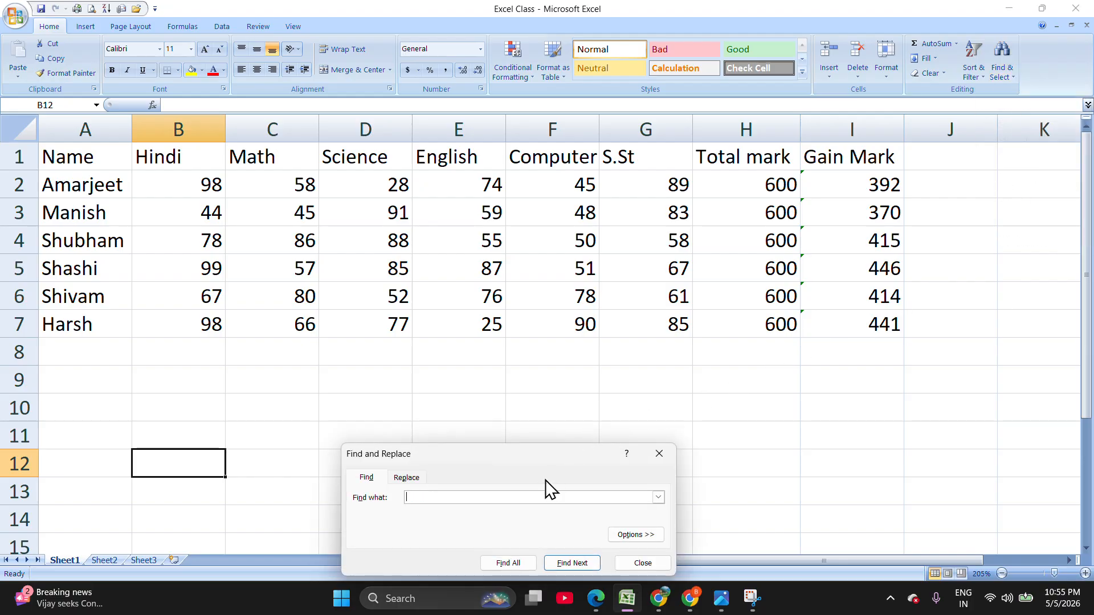
type("hars")
left_click(585, 564)
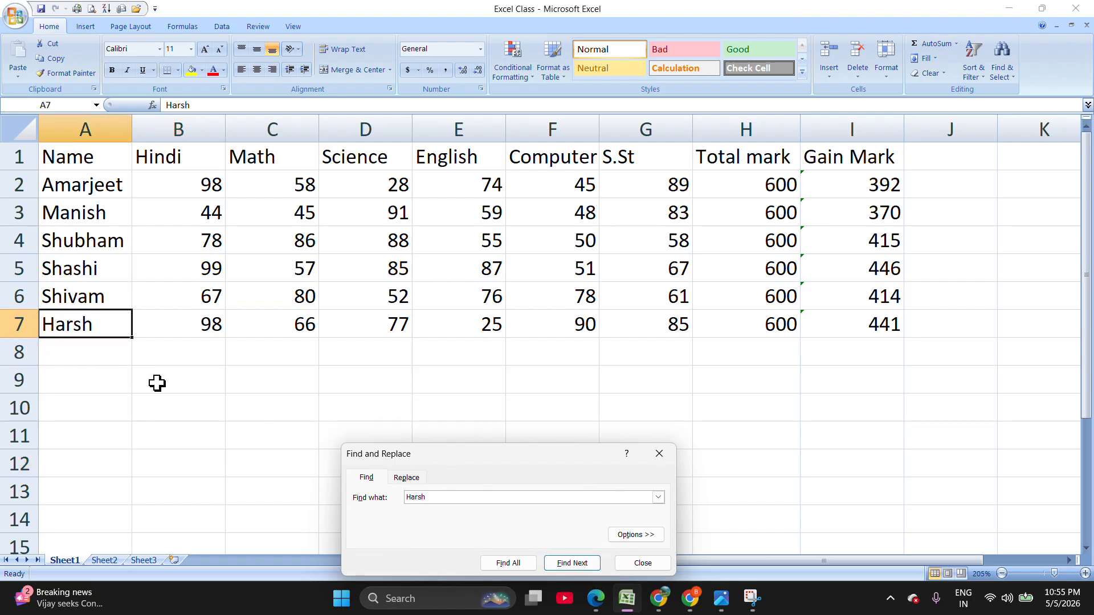
- Replace the student name in cell A7 with another student's name, and close Find and Replace
left_click(408, 478)
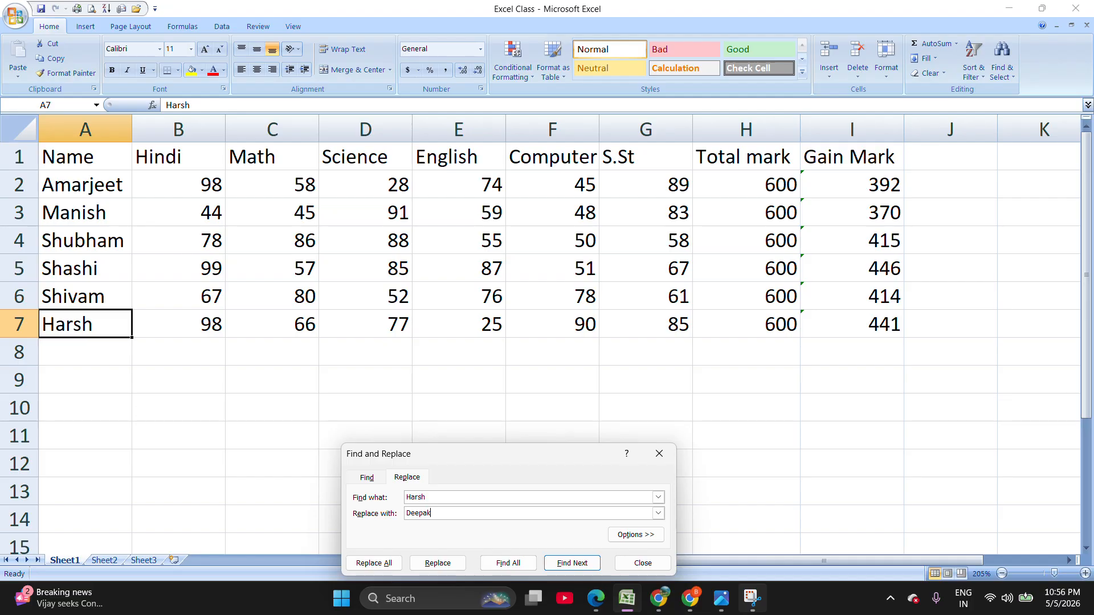
left_click(433, 564)
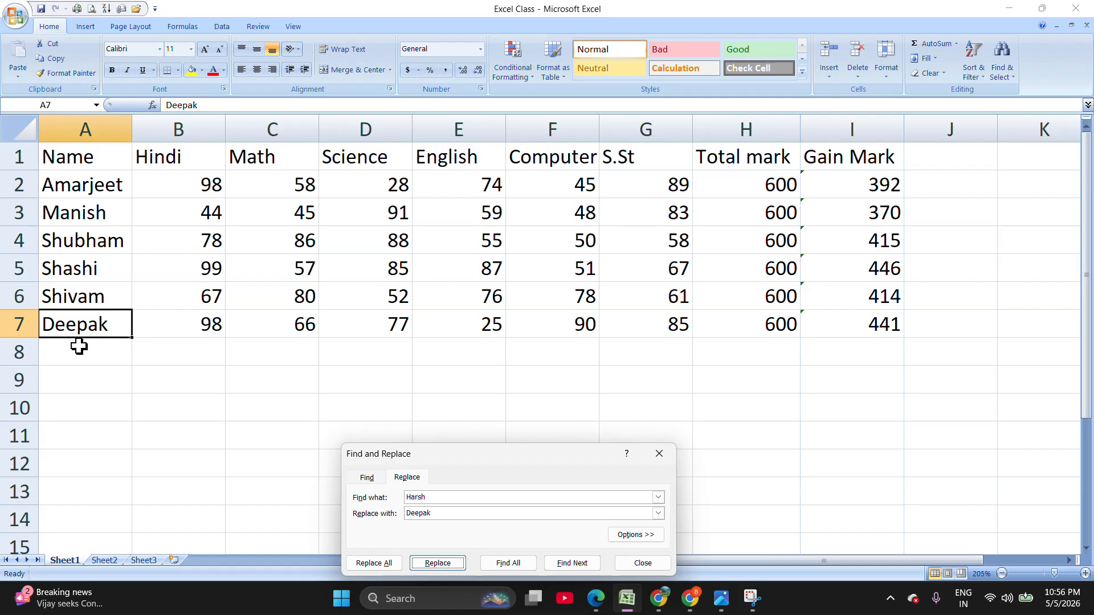
left_click(670, 458)
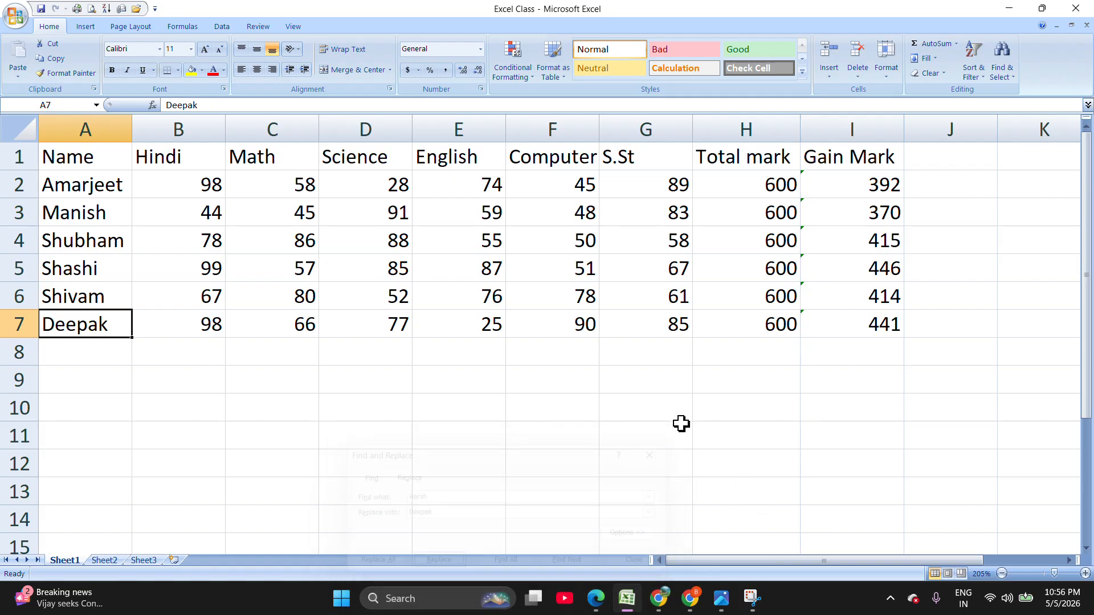
- Select all formula cells in the sheet through Go To Special, and clear the selection by choosing cell F13
left_click(1003, 71)
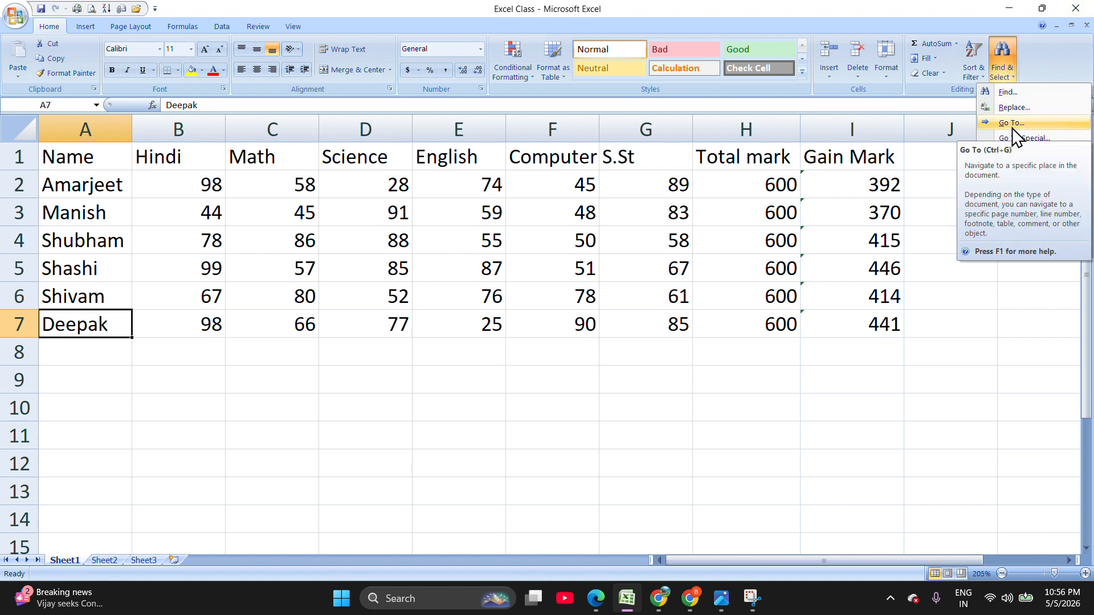
left_click(1013, 125)
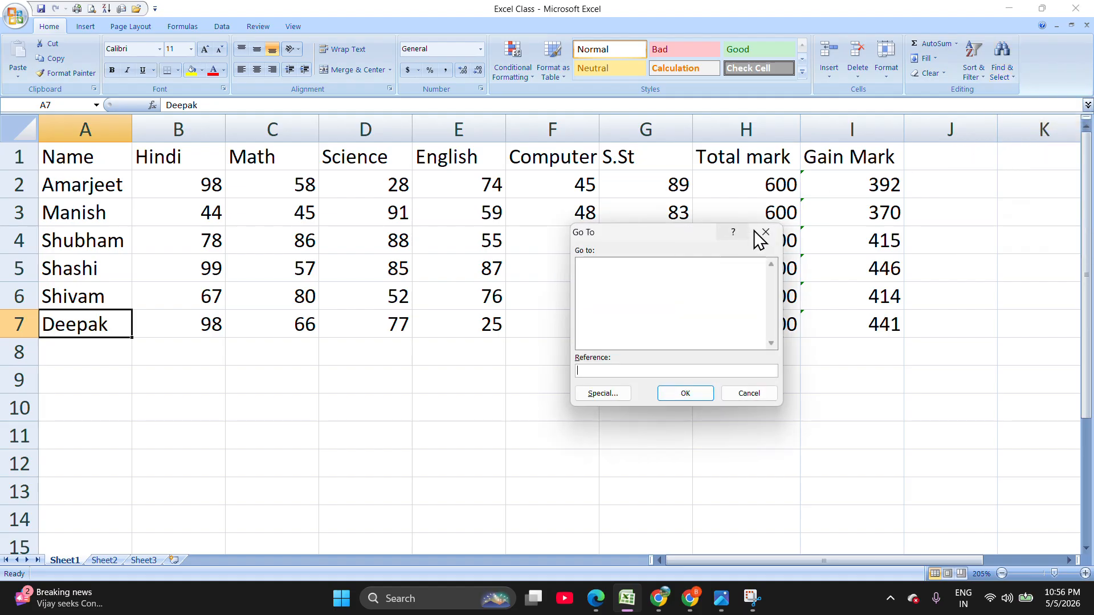
left_click(606, 394)
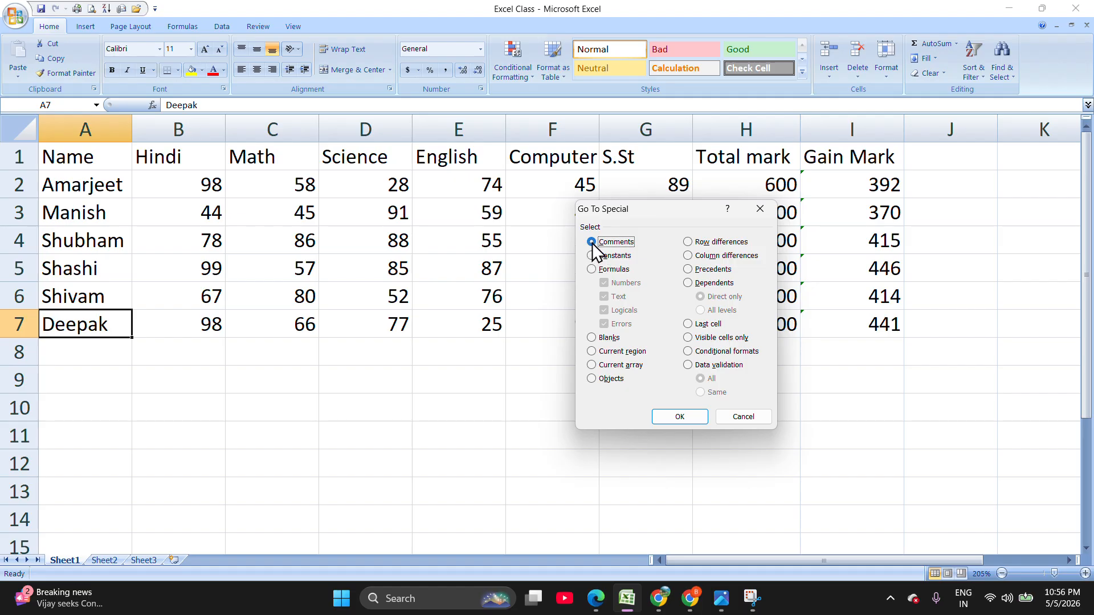
left_click(593, 271)
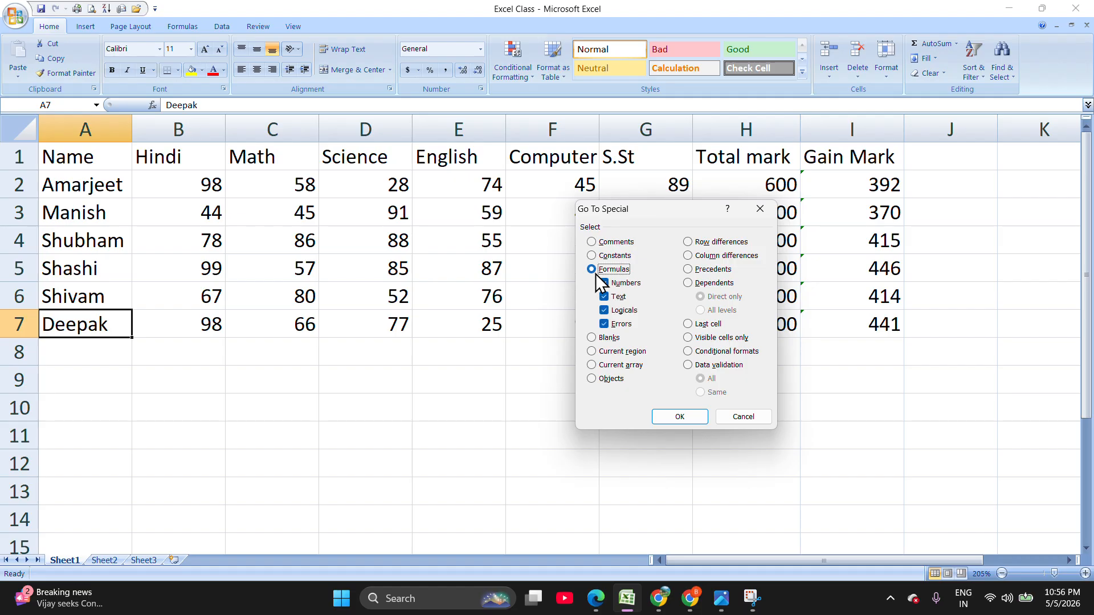
left_click(680, 416)
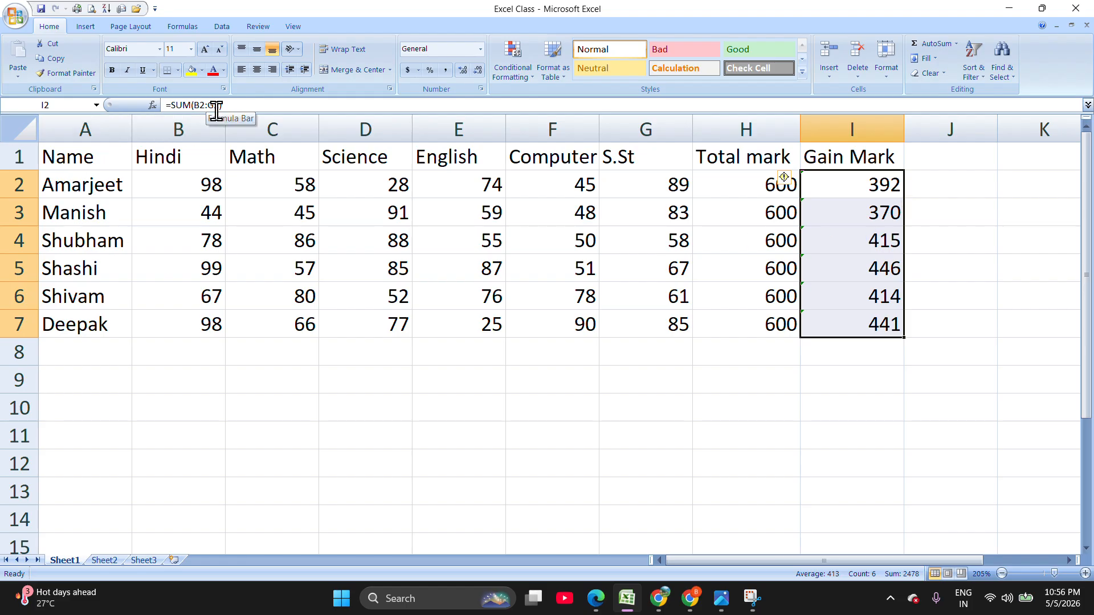
left_click(585, 496)
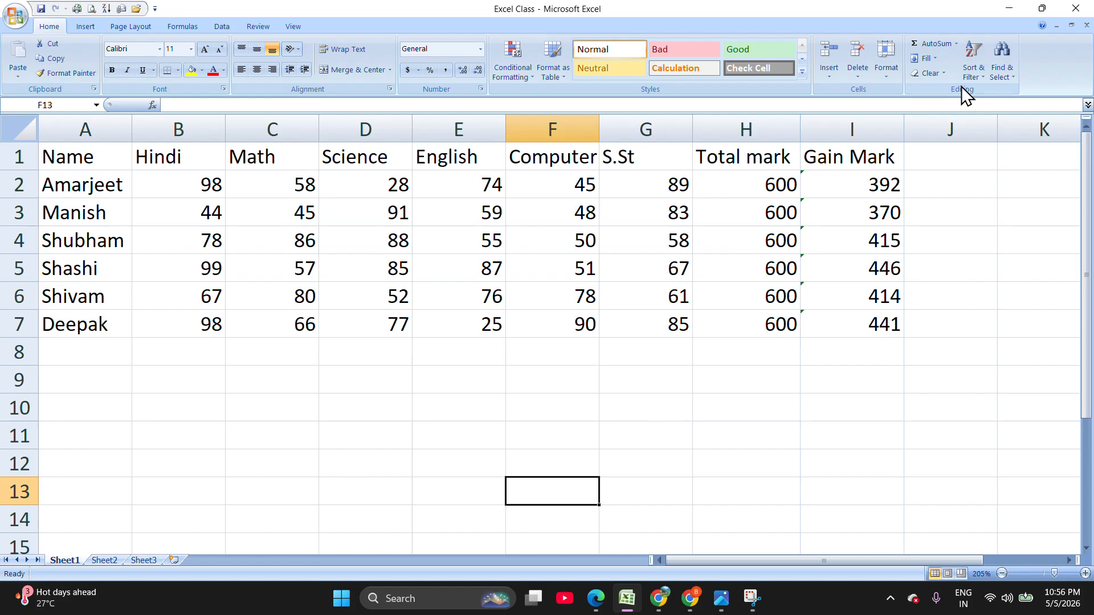
- Select all cells holding constants in the sheet with Go To Special
left_click(1007, 61)
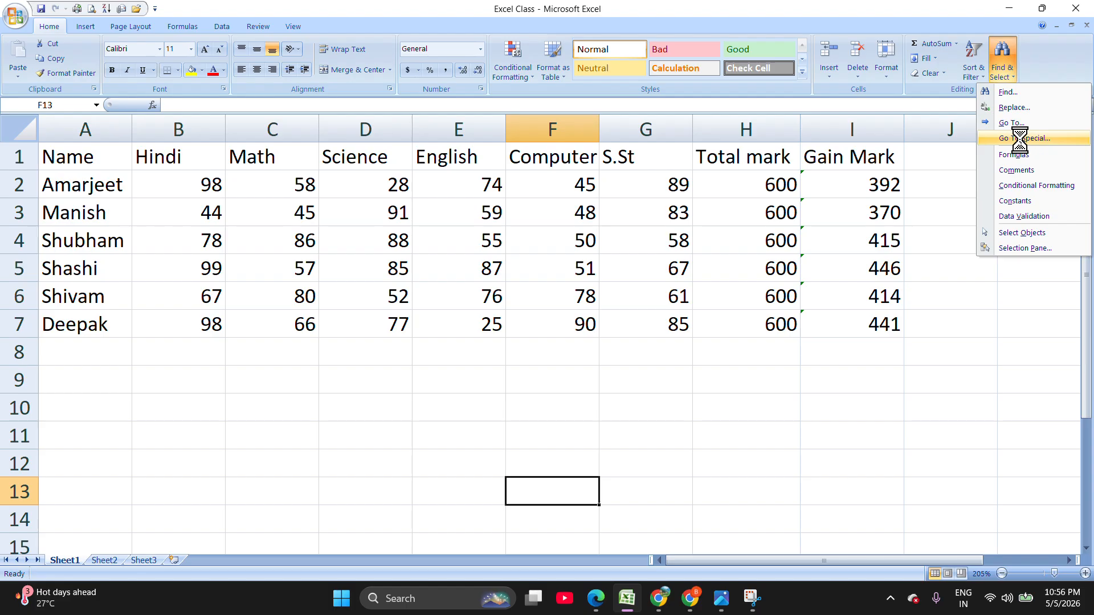
left_click(1023, 140)
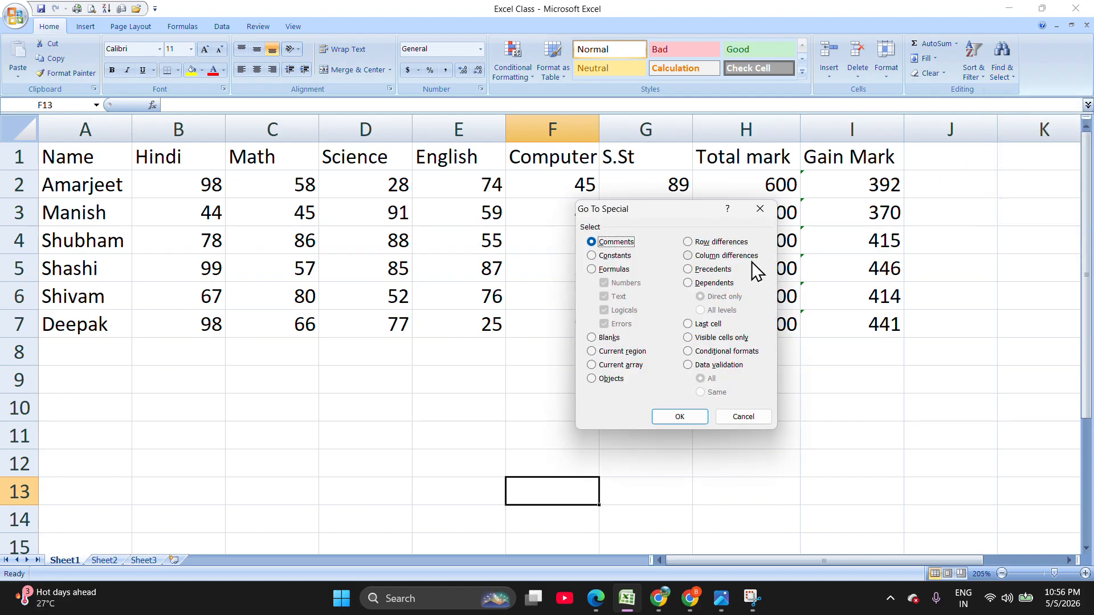
left_click(592, 257)
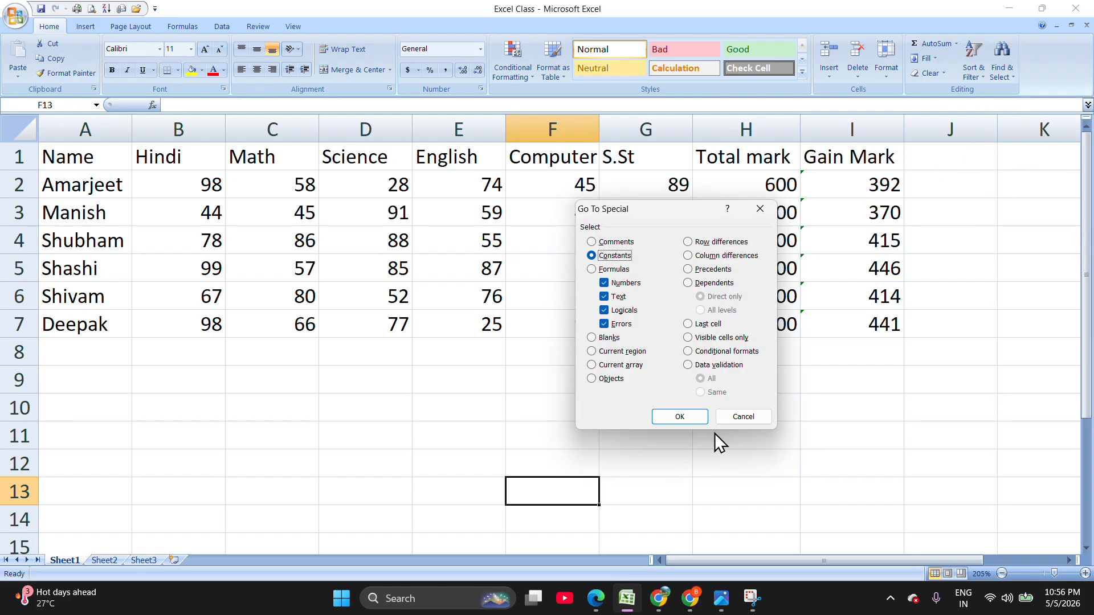
left_click(680, 416)
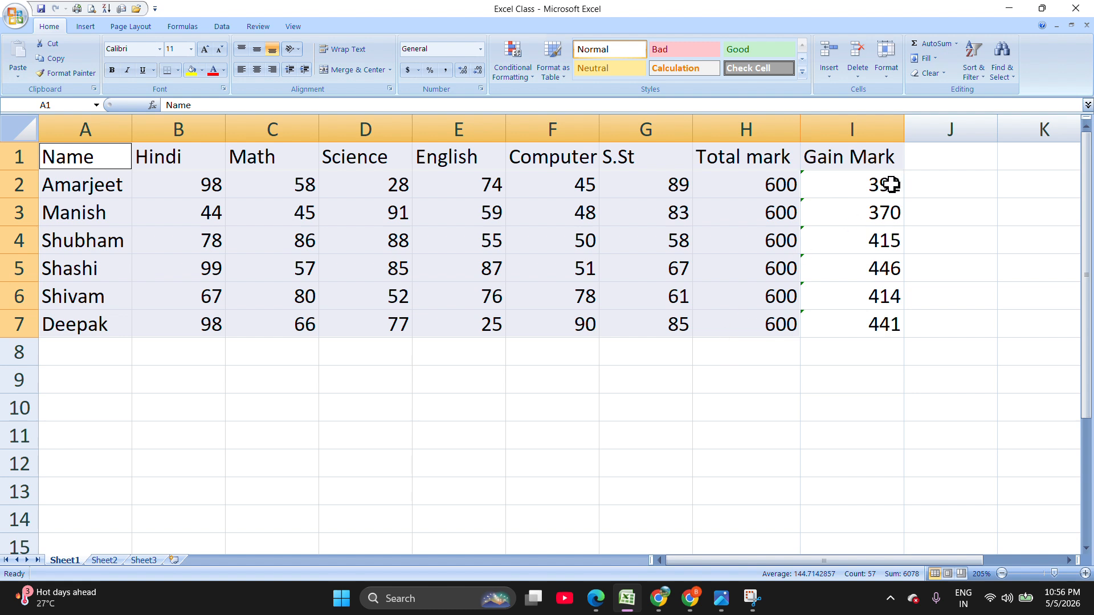
- Try to select only formulas returning text with Go To Special, leaving out Numbers, Logicals and Errors
left_click(1002, 64)
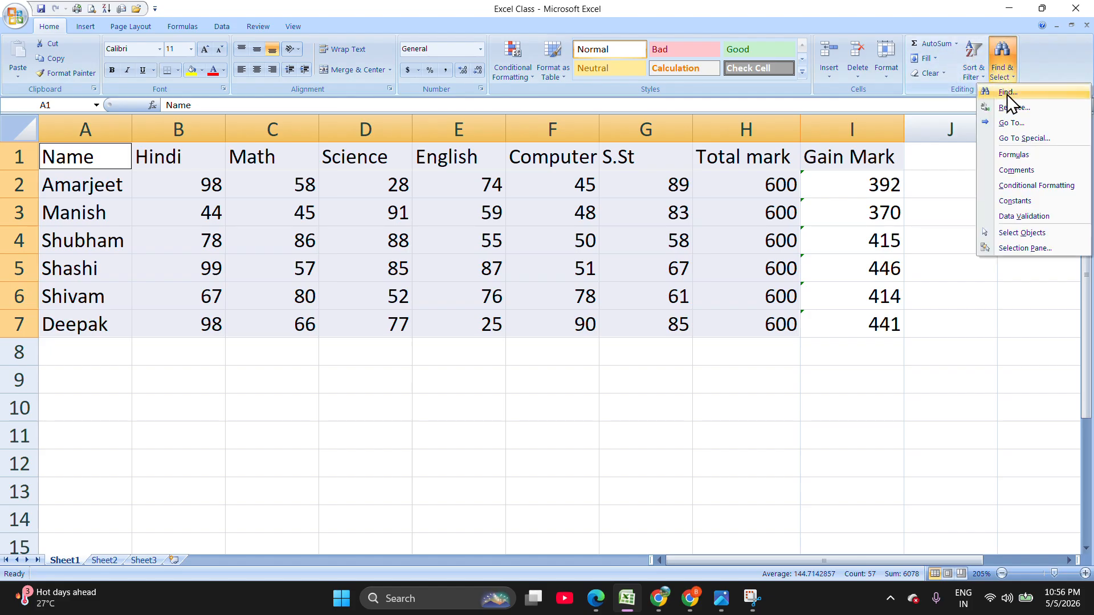
left_click(1015, 137)
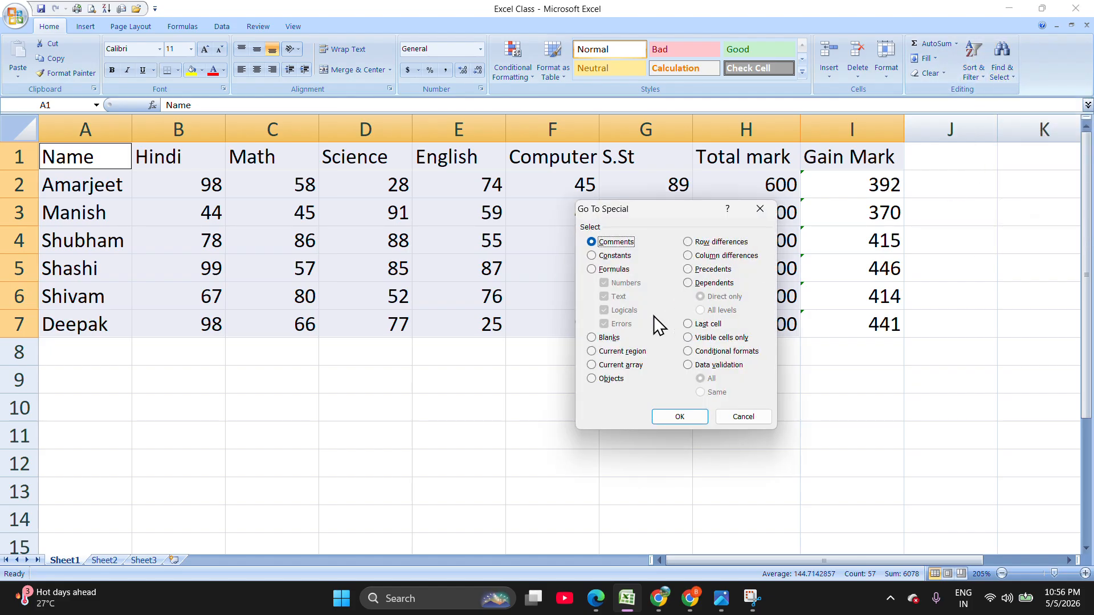
left_click(596, 269)
left_click(608, 283)
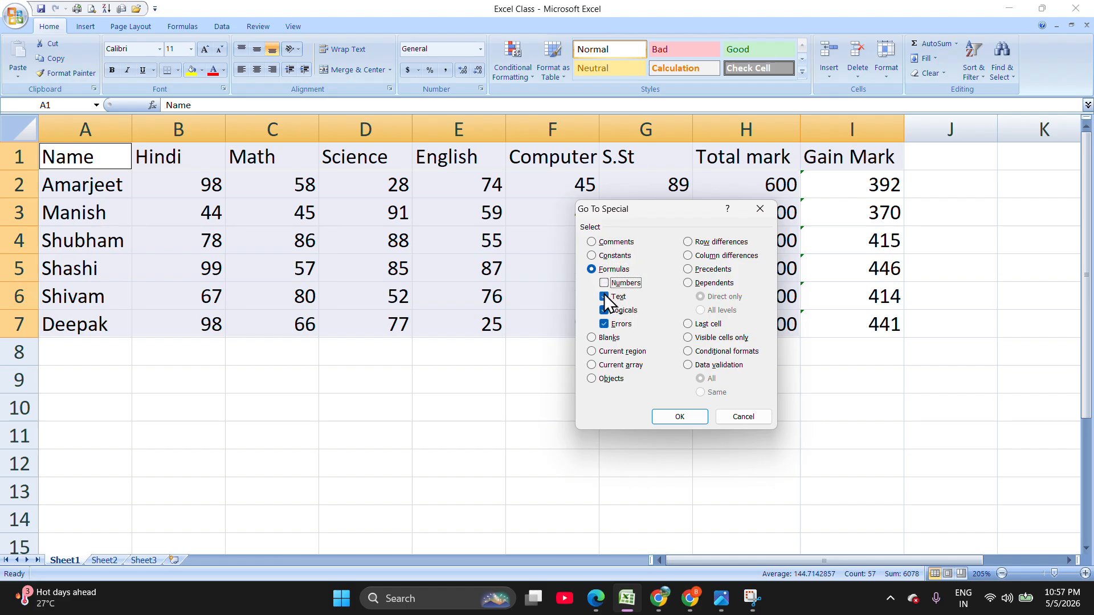
left_click(606, 310)
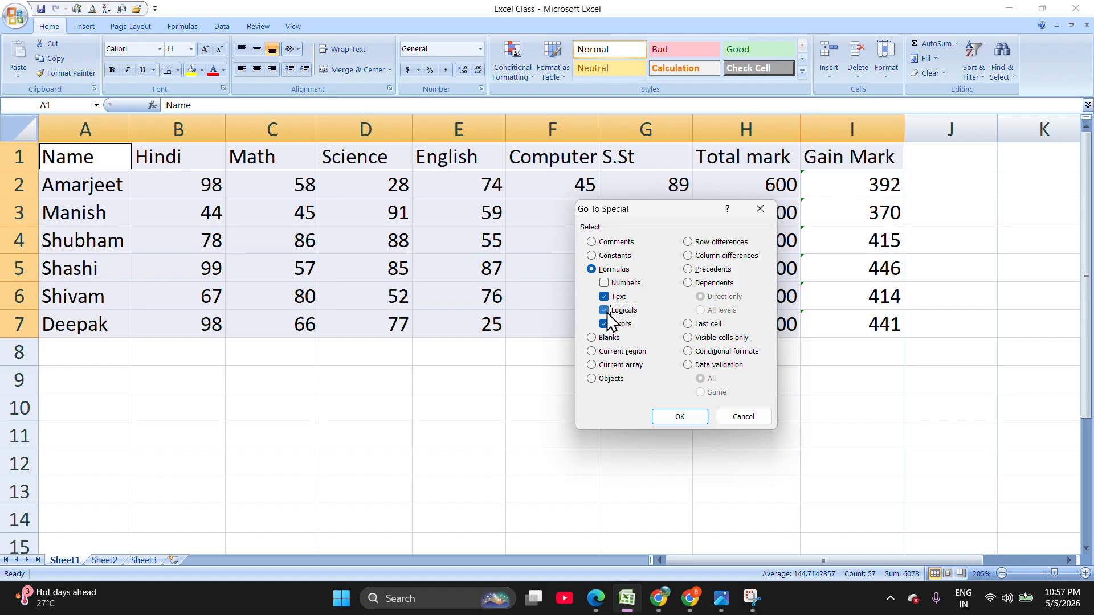
left_click(605, 325)
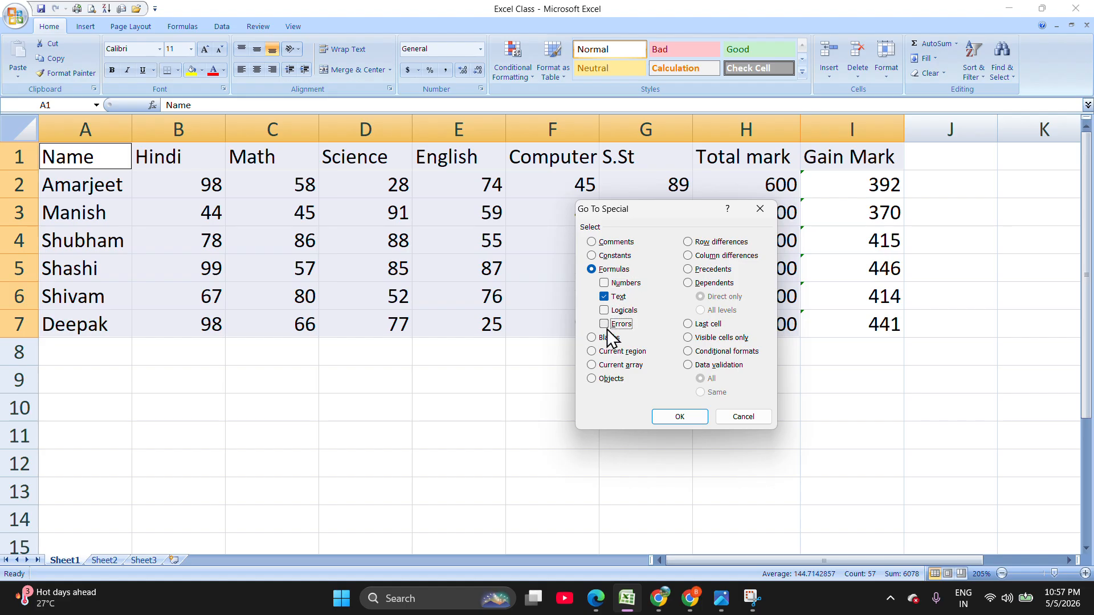
left_click(674, 416)
left_click(613, 277)
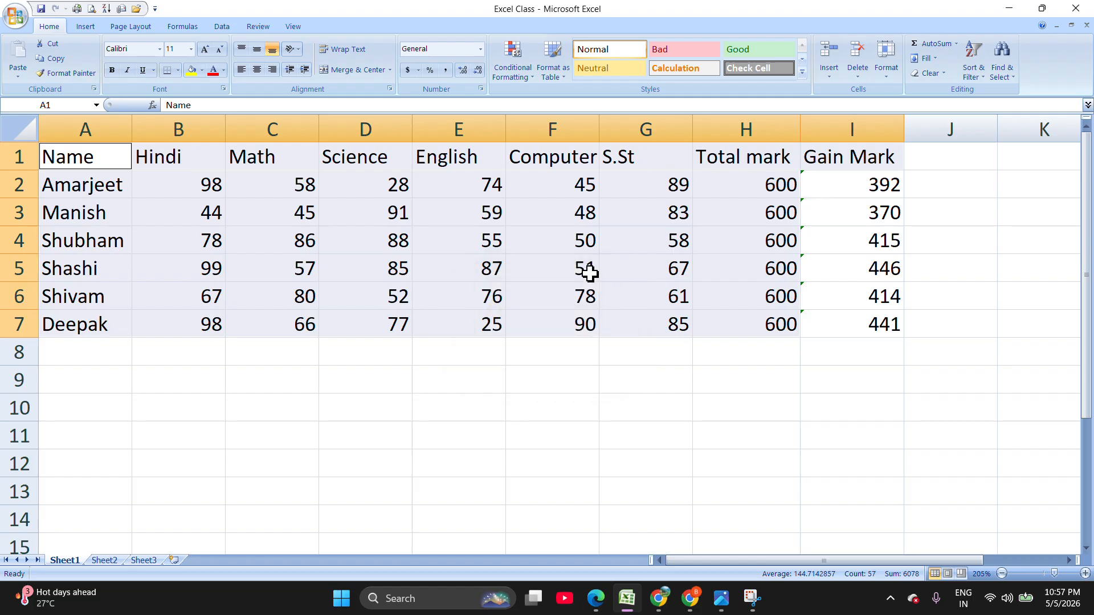
- Select the Name and Hindi header cells A1:B1, and switch the selection to the empty range C13:D14
left_click(432, 316)
left_click(114, 163)
left_click(179, 164)
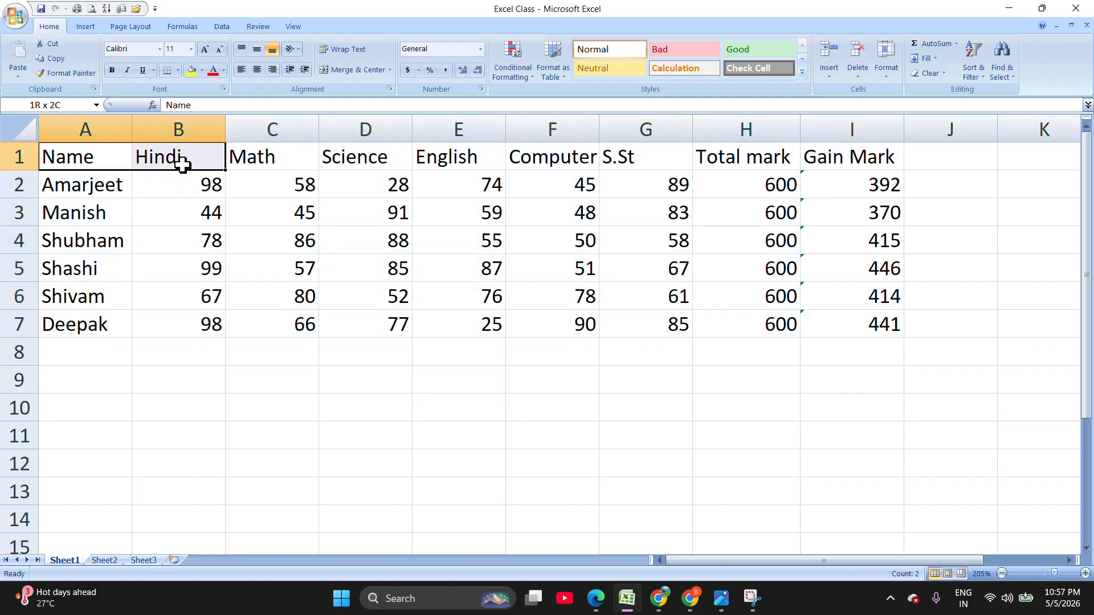
left_click_drag(307, 516, 370, 491)
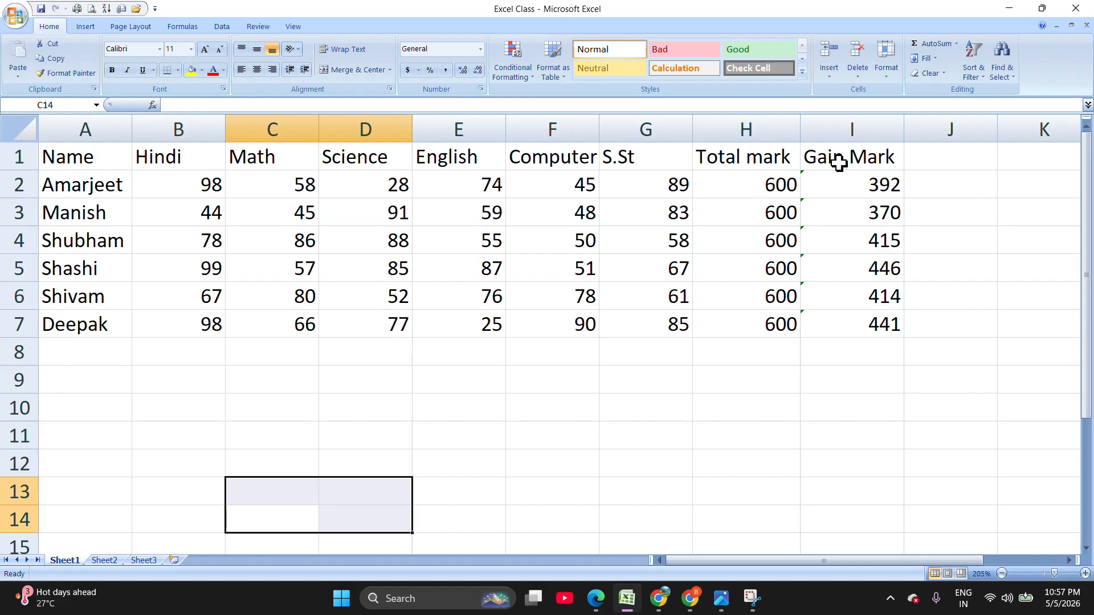
left_click(1006, 73)
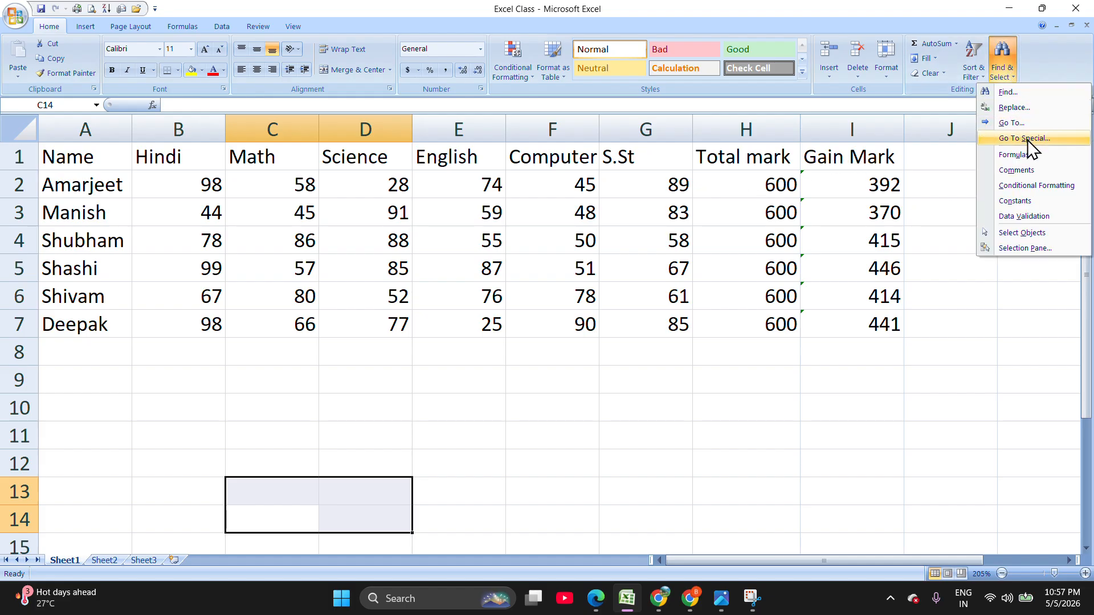
left_click(1026, 125)
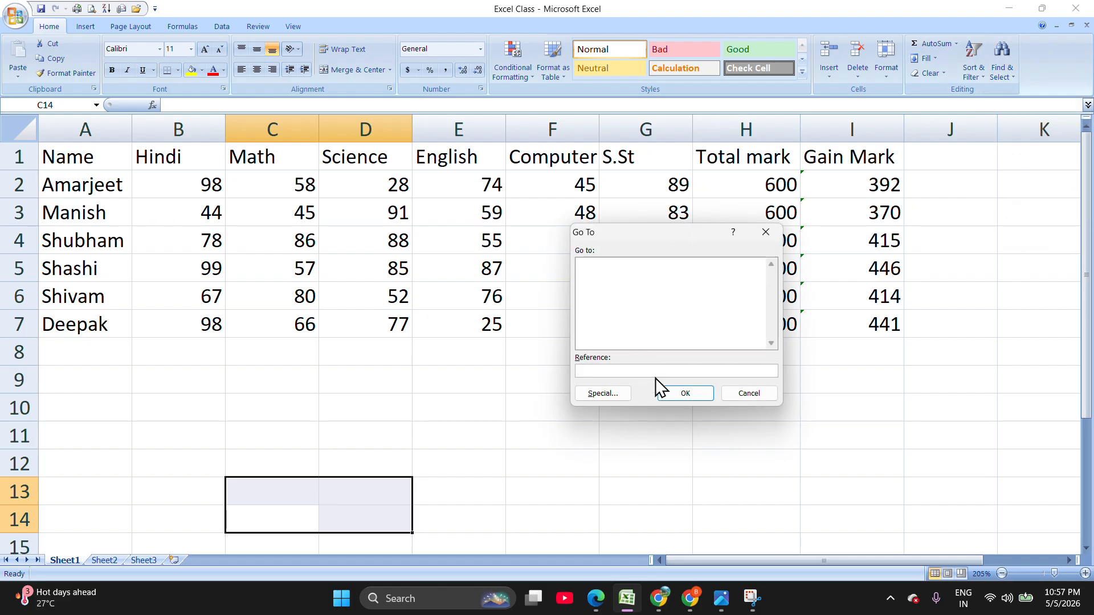
left_click(760, 231)
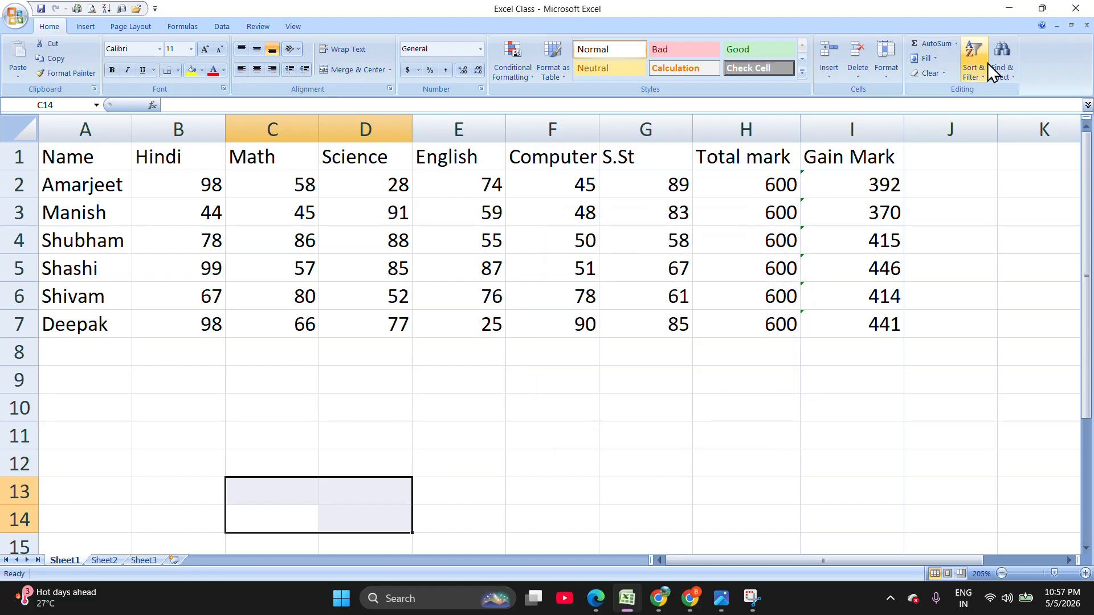
- Search the selected range for cells with conditional formatting, and select cell F12
left_click(1001, 73)
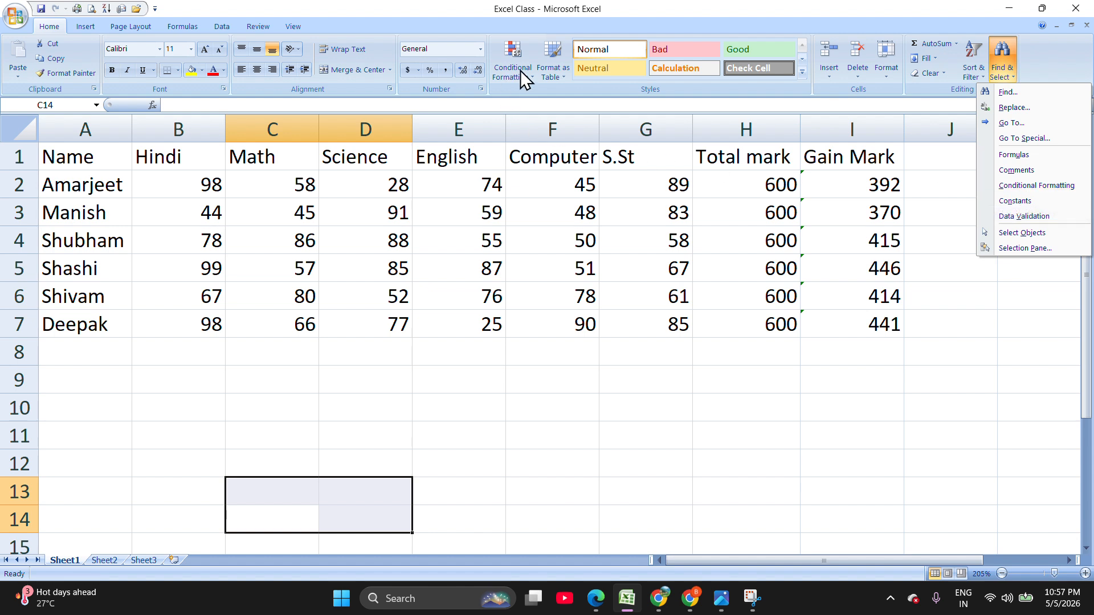
left_click(1018, 186)
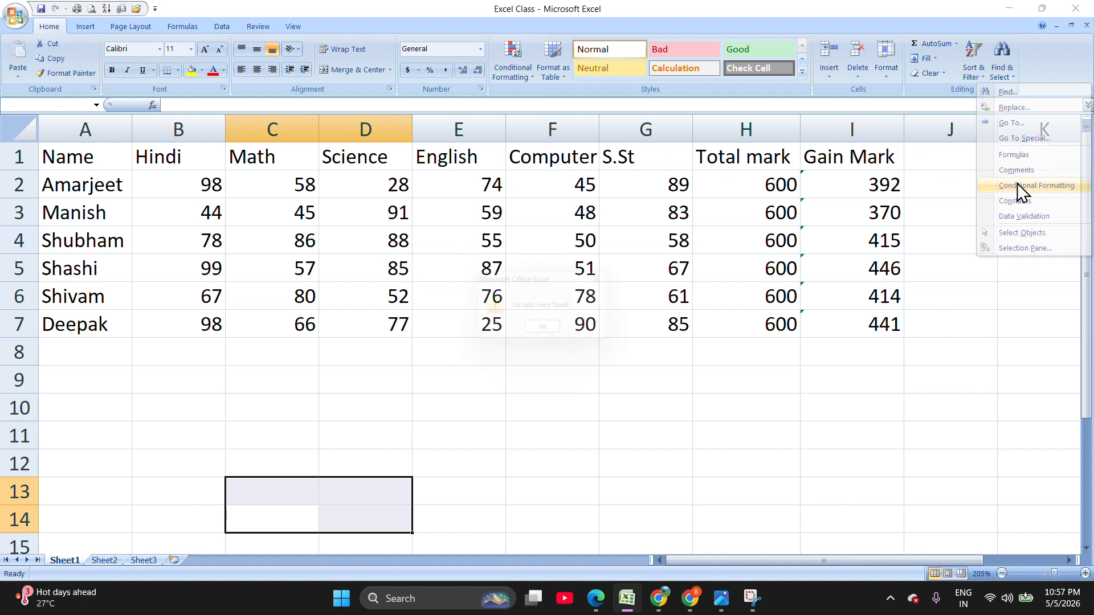
left_click(611, 278)
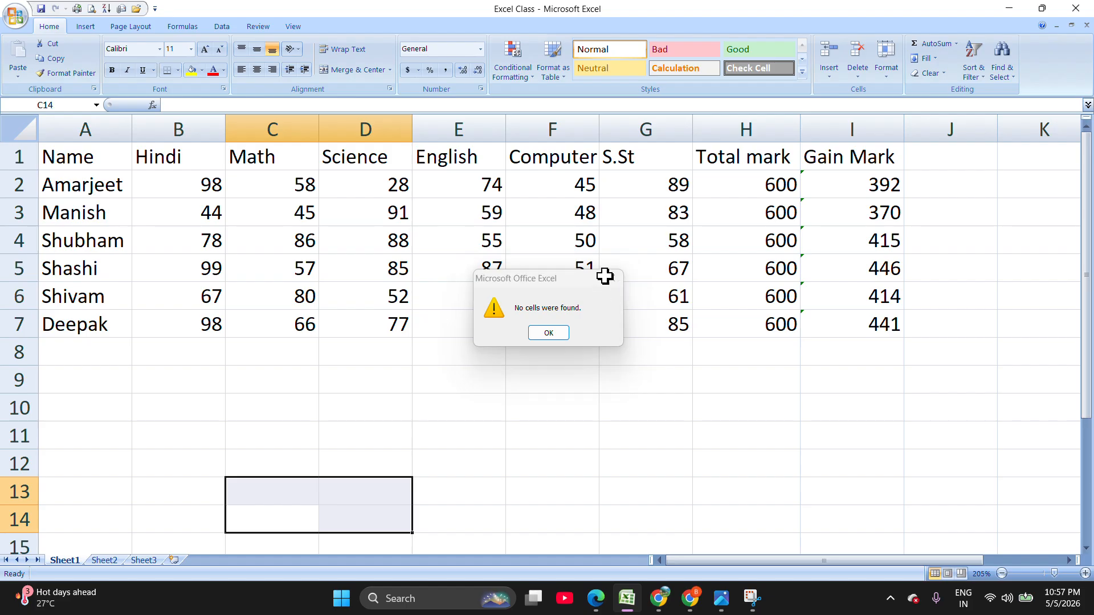
left_click(515, 464)
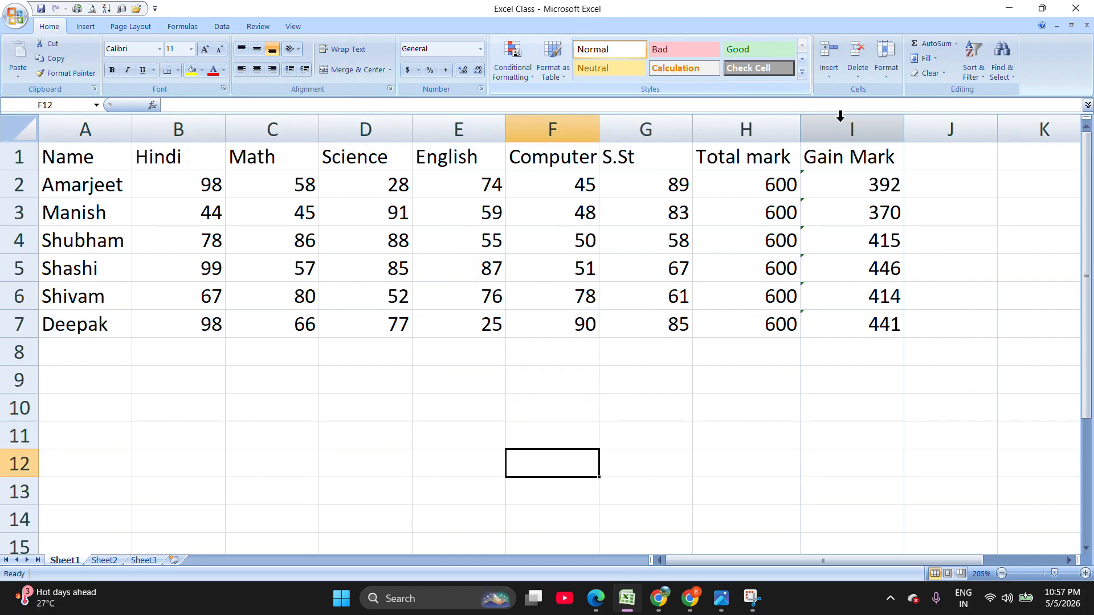